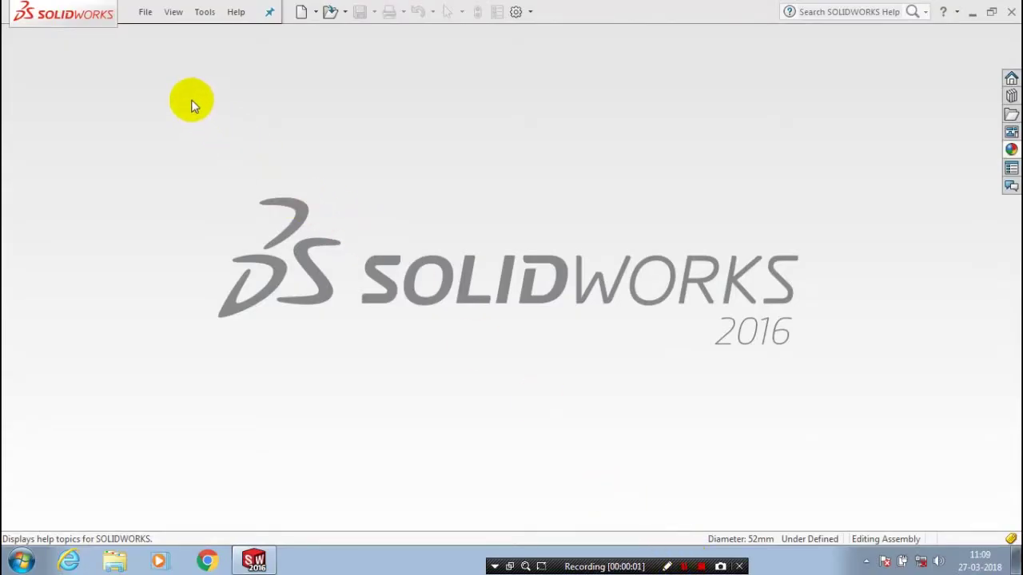
- Create a new assembly document (Assem4) and browse for a part to insert
left_click(144, 13)
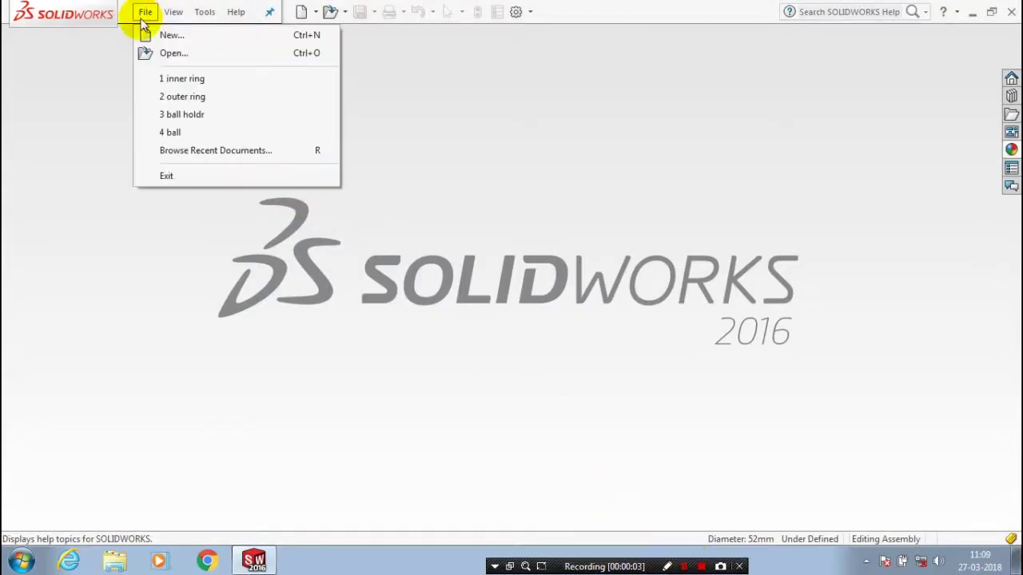
left_click(160, 34)
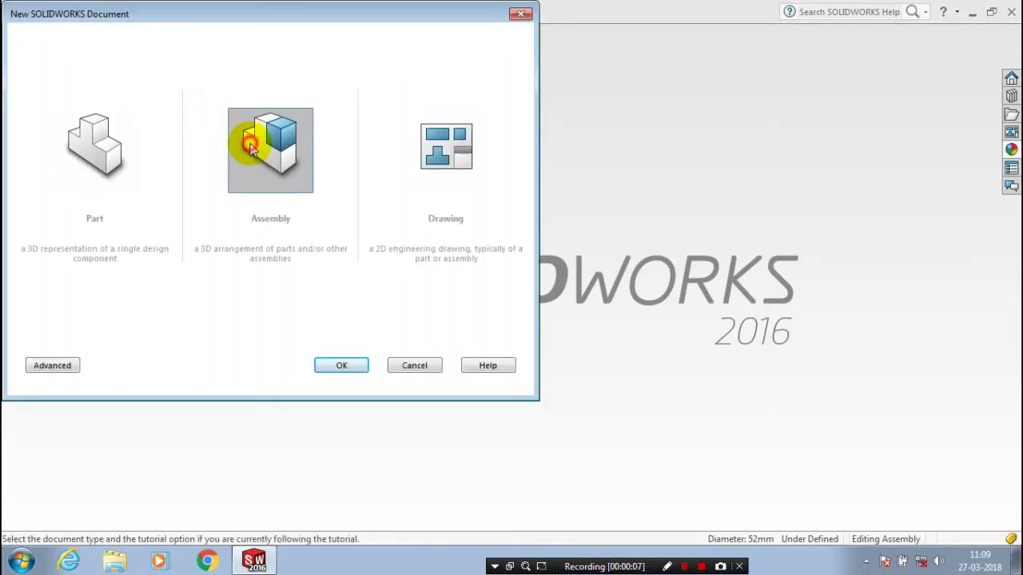
left_click(352, 366)
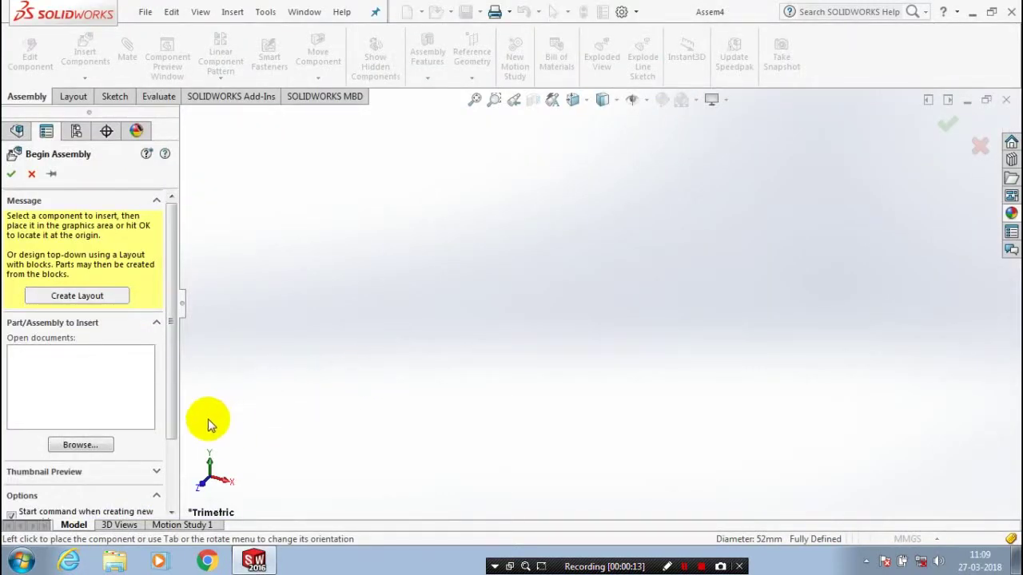
left_click(97, 449)
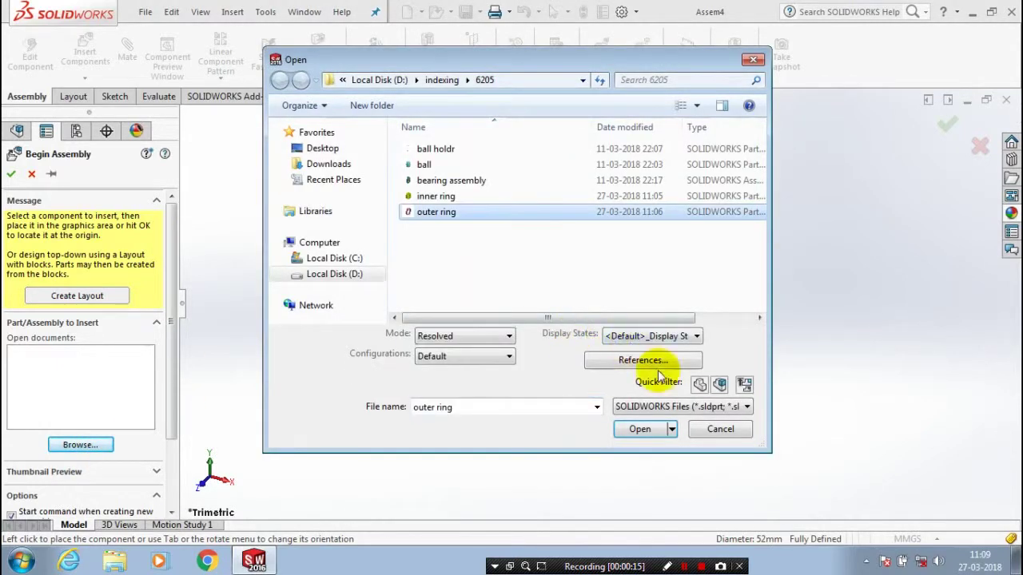
- Open 'outer ring' from the 6205 folder and place it as the fixed first component
left_click(641, 430)
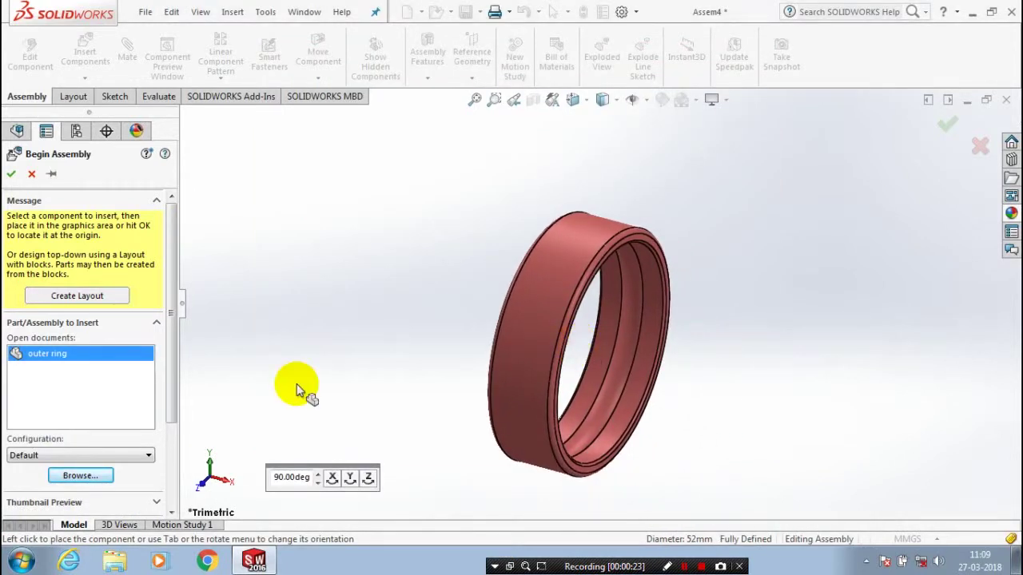
left_click(297, 384)
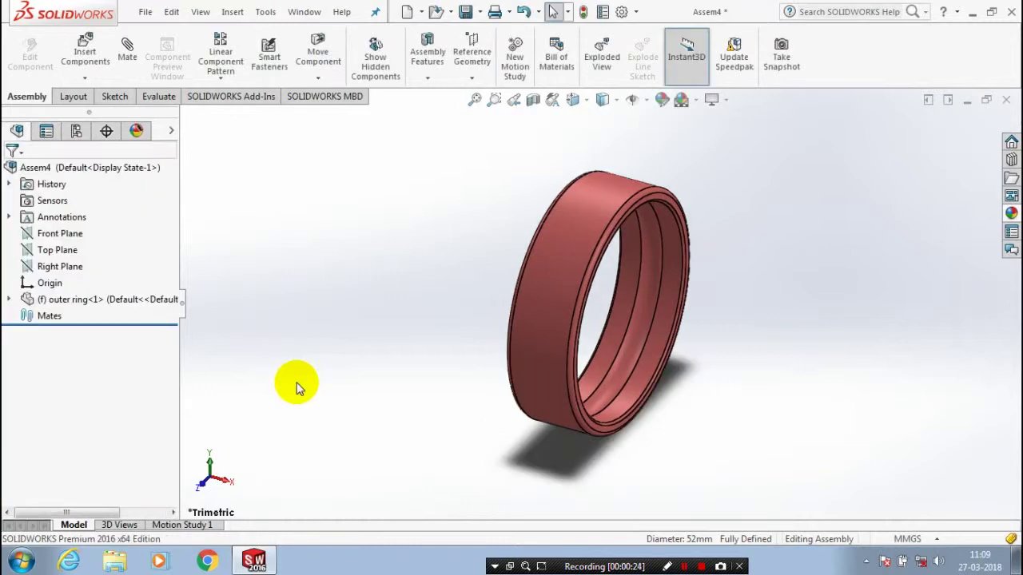
- Insert the 'inner ring' part and place it beside the outer ring
left_click(84, 77)
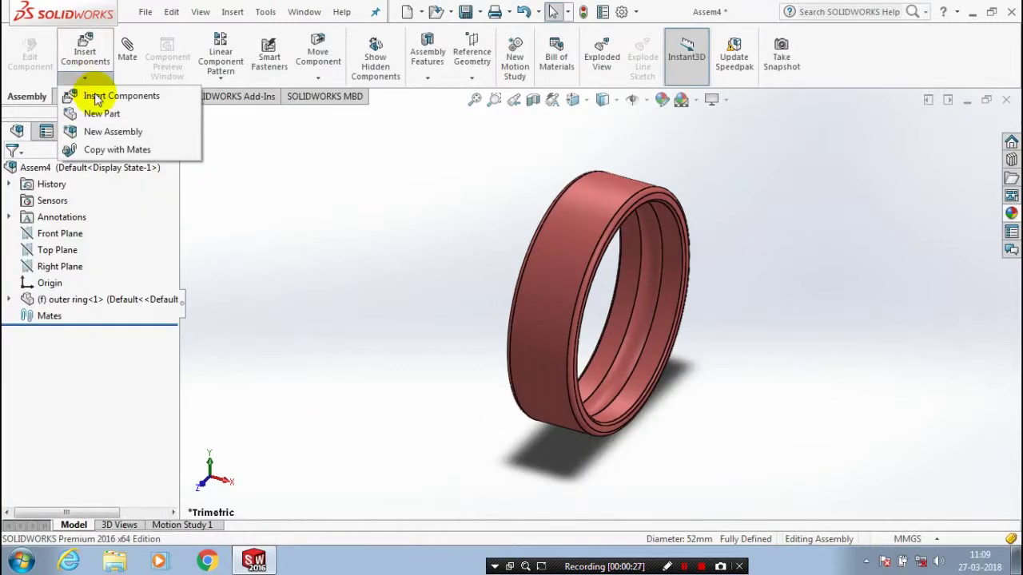
left_click(90, 96)
left_click(94, 430)
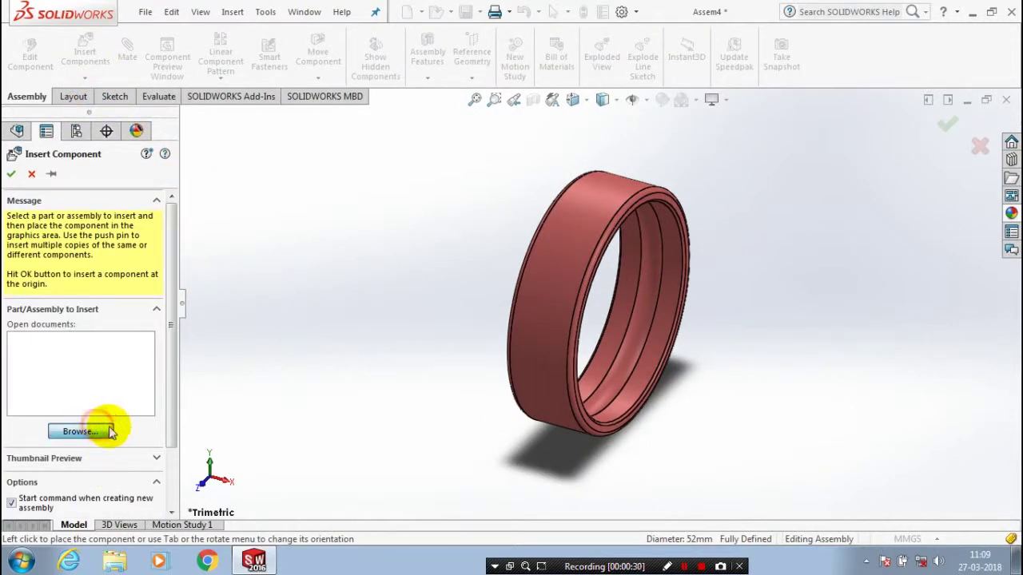
left_click(436, 195)
left_click(632, 436)
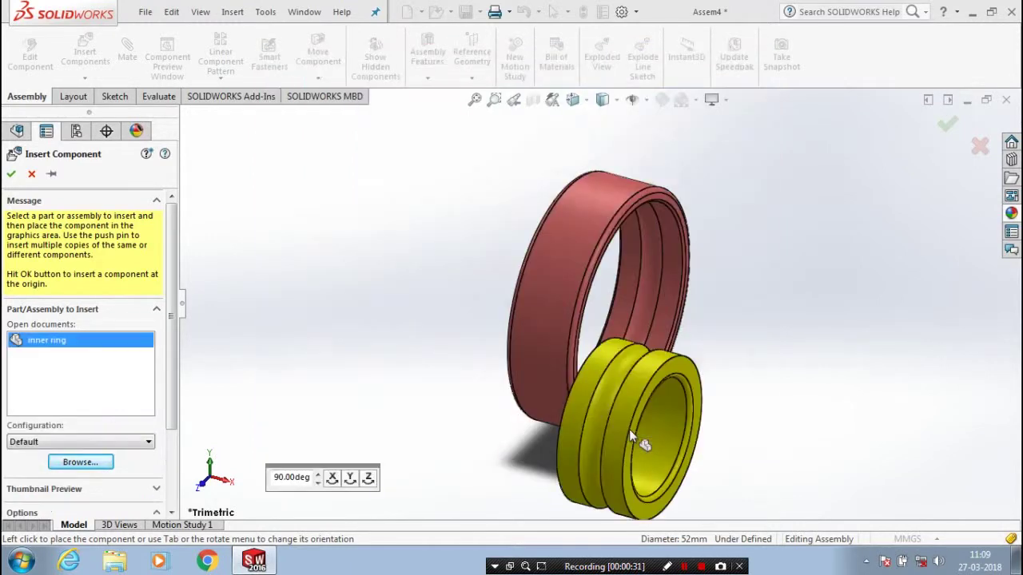
left_click(681, 321)
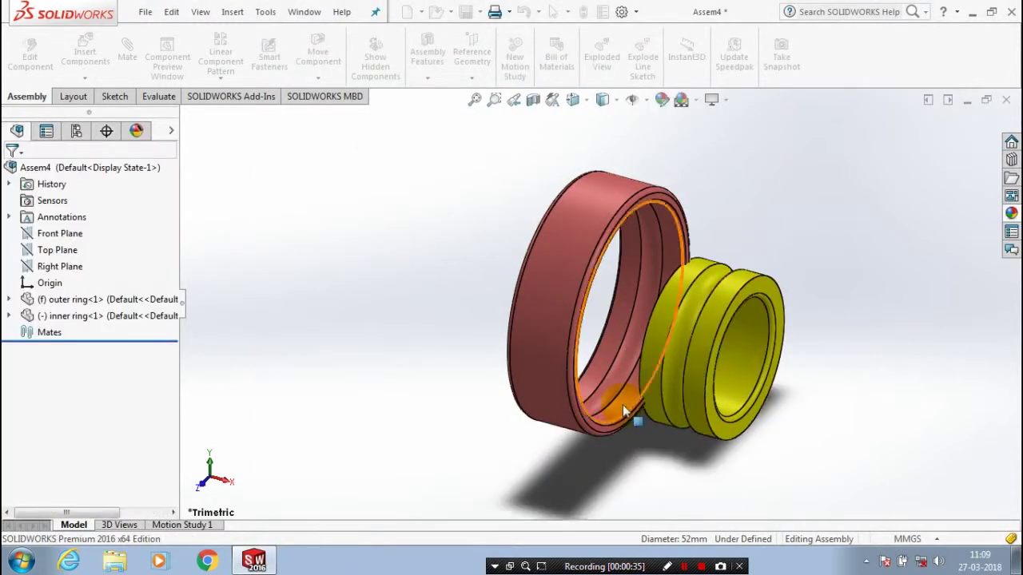
key("z")
scroll(769, 281, "down", 2)
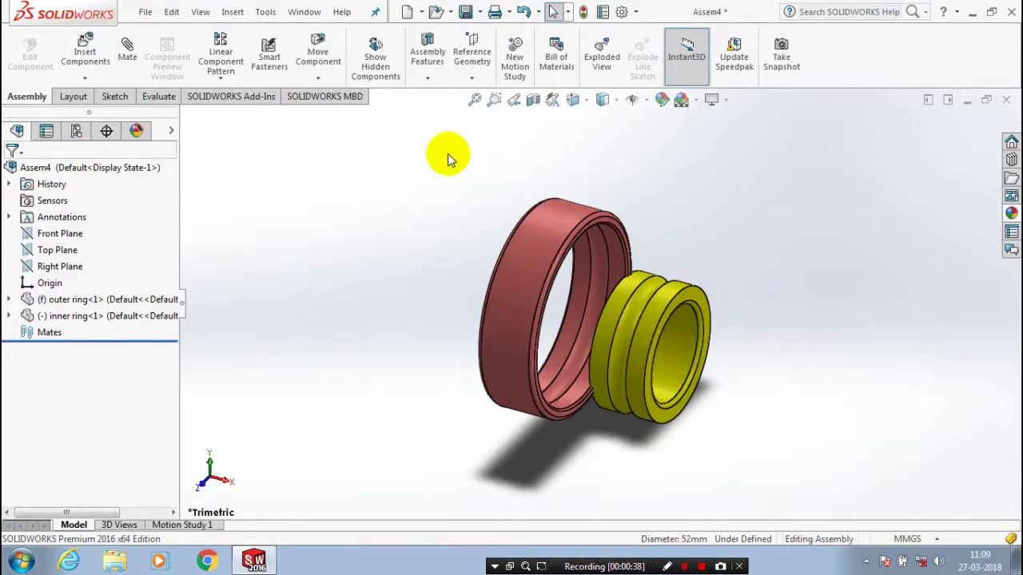
left_click(131, 62)
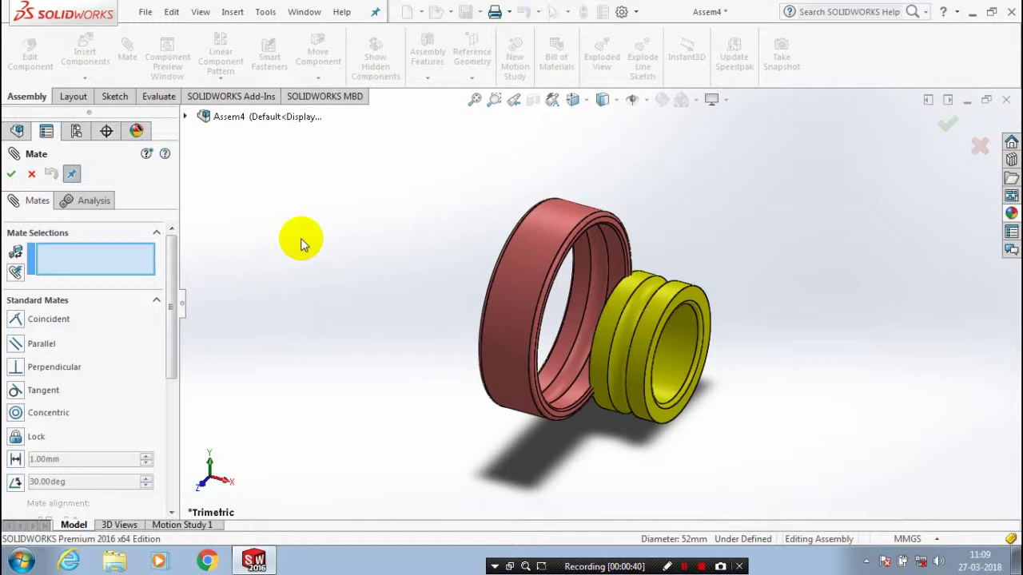
- Add a Concentric mate between the inner ring's cylindrical face and the outer ring's inner face
left_click(53, 414)
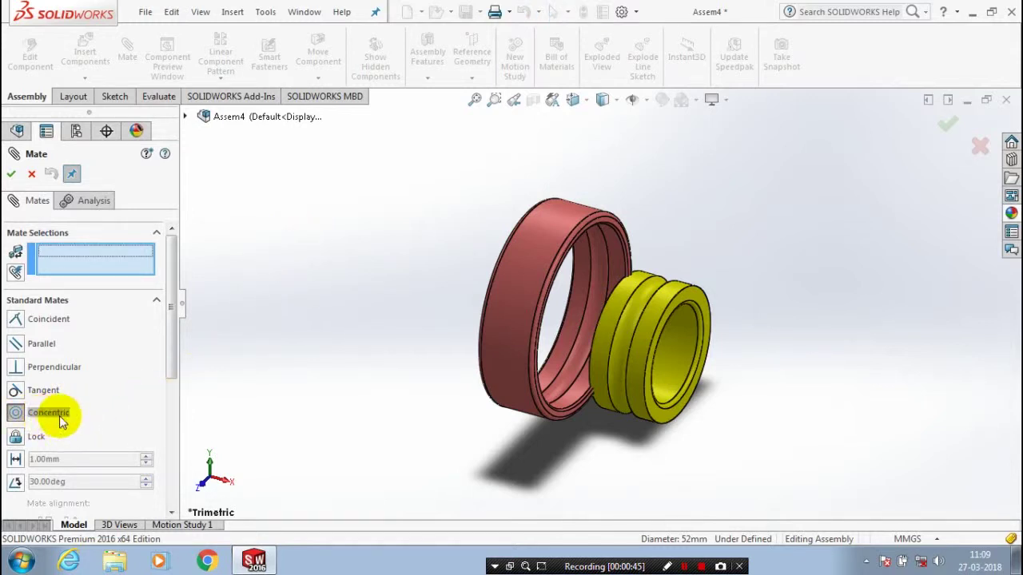
scroll(714, 468, "down", 3)
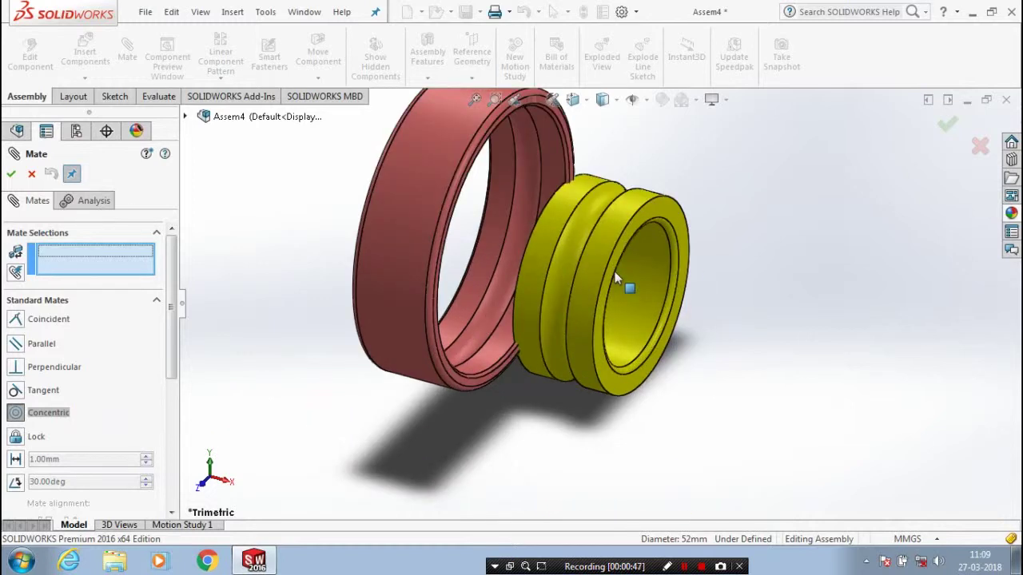
scroll(615, 278, "down", 2)
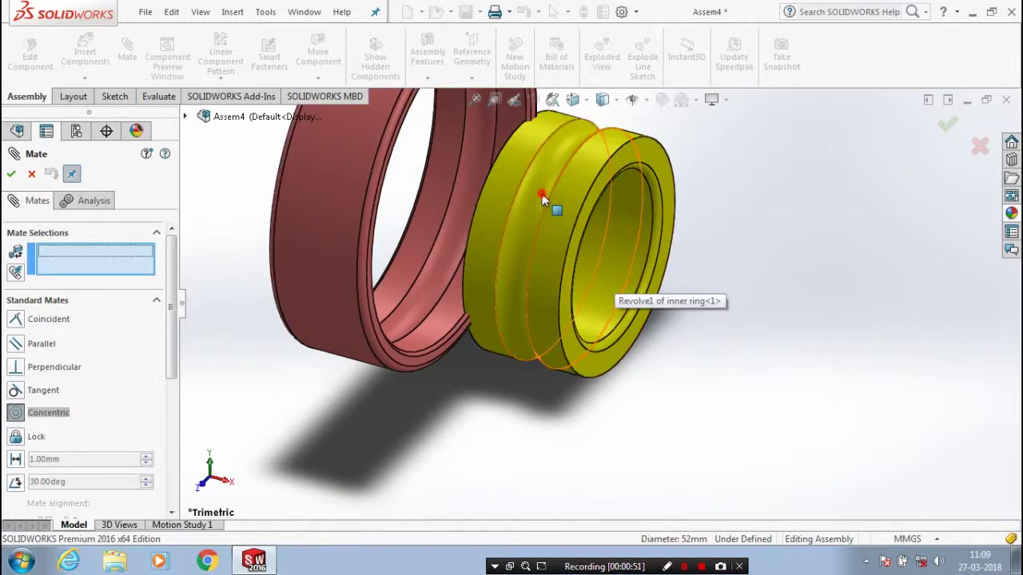
left_click(542, 194)
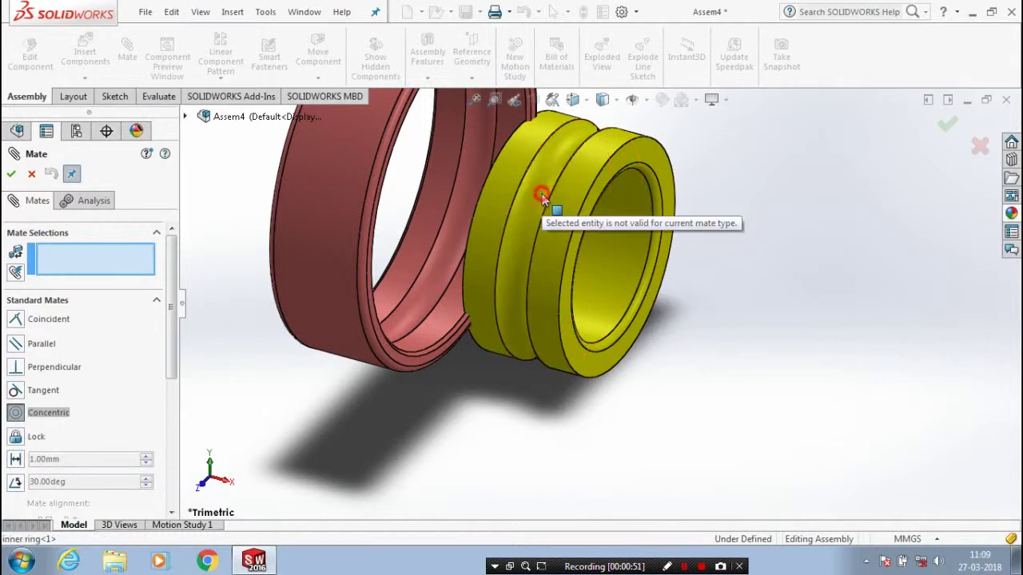
left_click(601, 246)
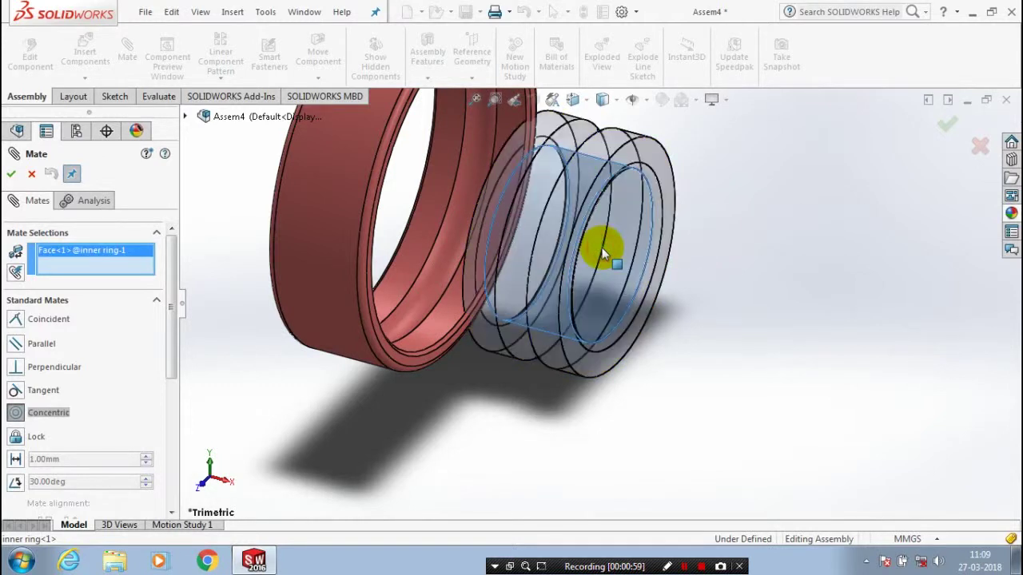
left_click(468, 192)
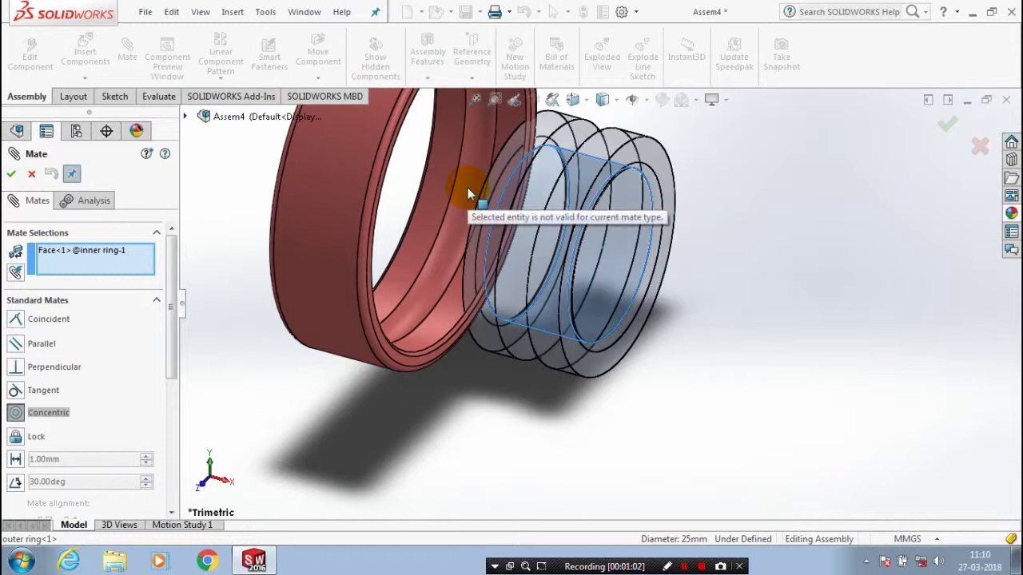
left_click(589, 351)
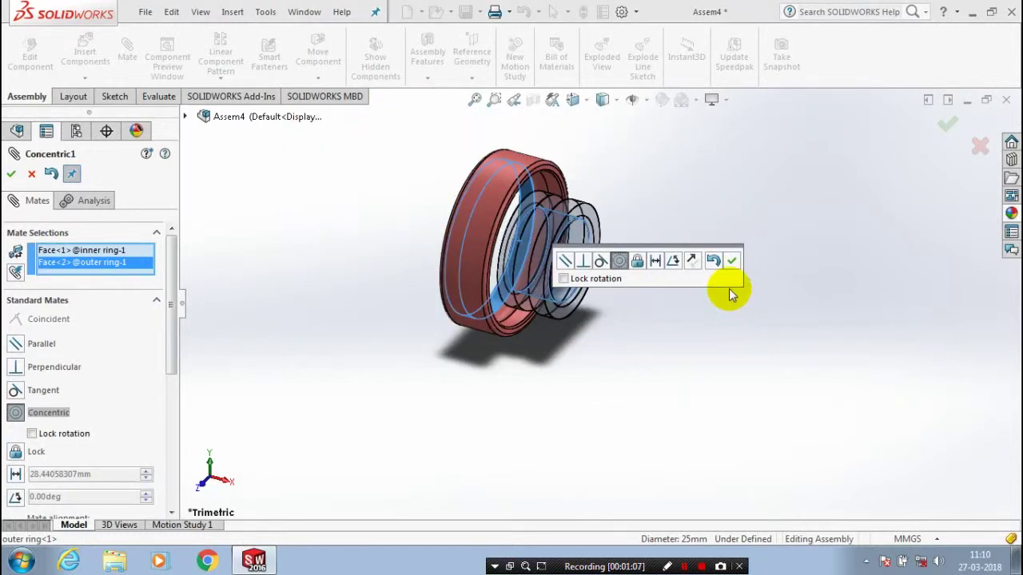
left_click(732, 261)
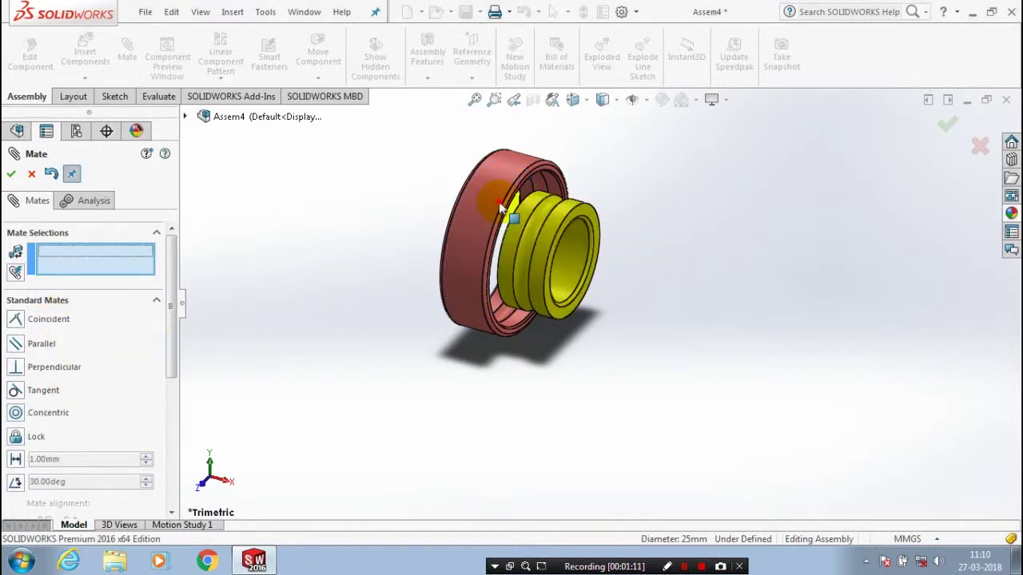
- Make the outer ring and inner ring end faces coincident so they sit flush
scroll(501, 208, "down", 8)
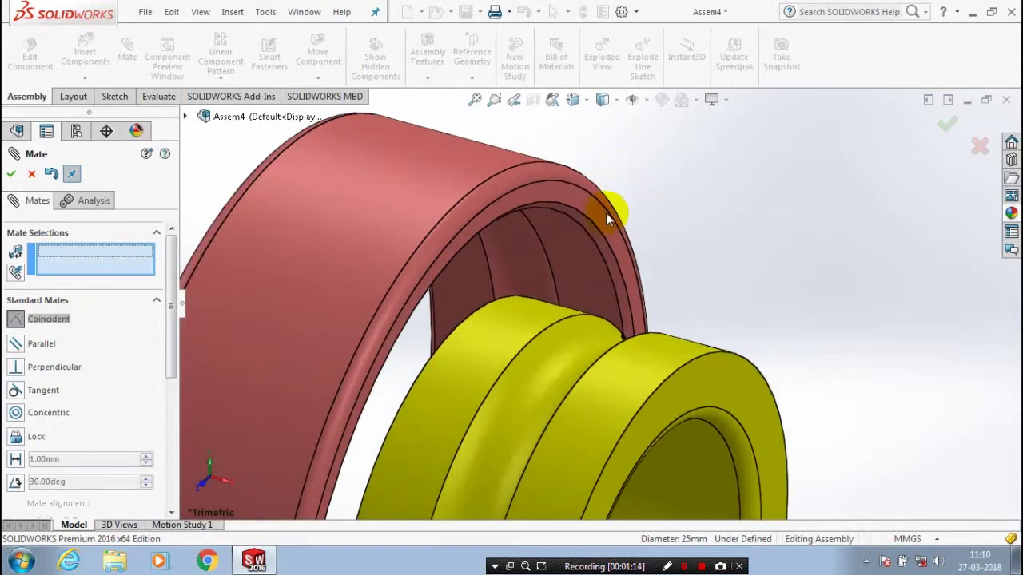
left_click(612, 221)
scroll(757, 330, "up", 4)
left_click(678, 367)
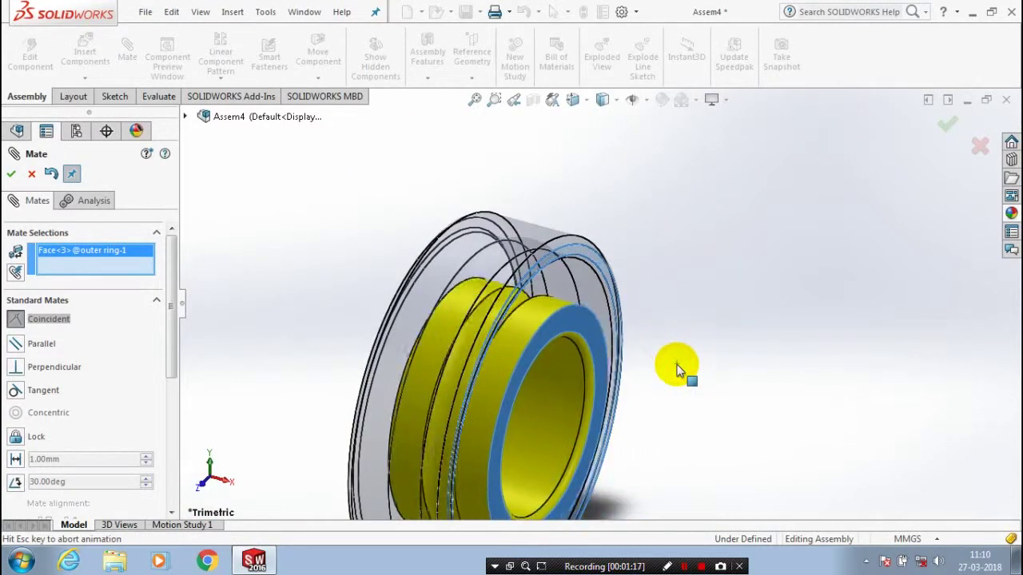
scroll(678, 366, "up", 2)
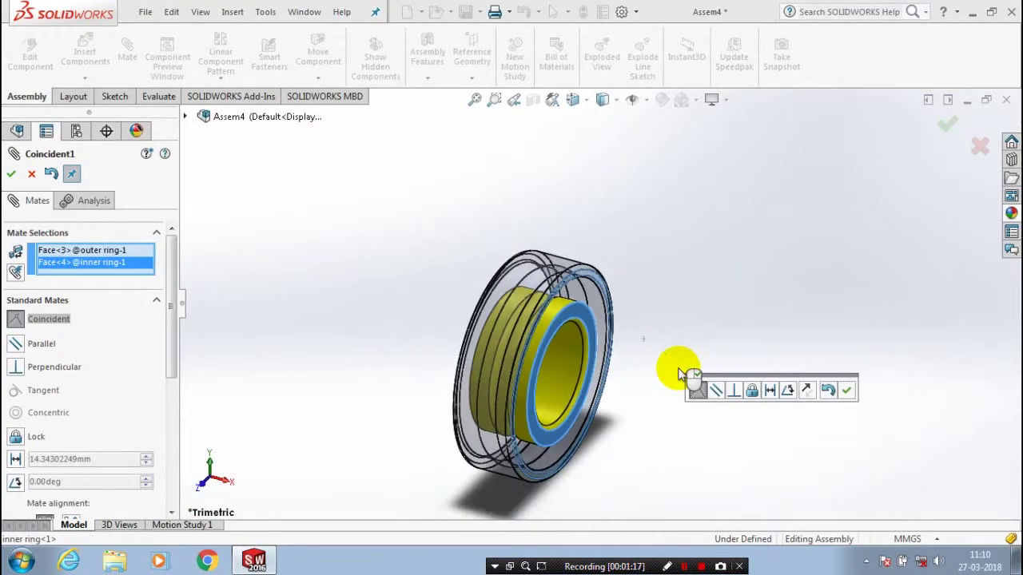
right_click(649, 496)
- Inspect the seated rings and close the Mate PropertyManager
middle_click_drag(634, 484, 596, 484)
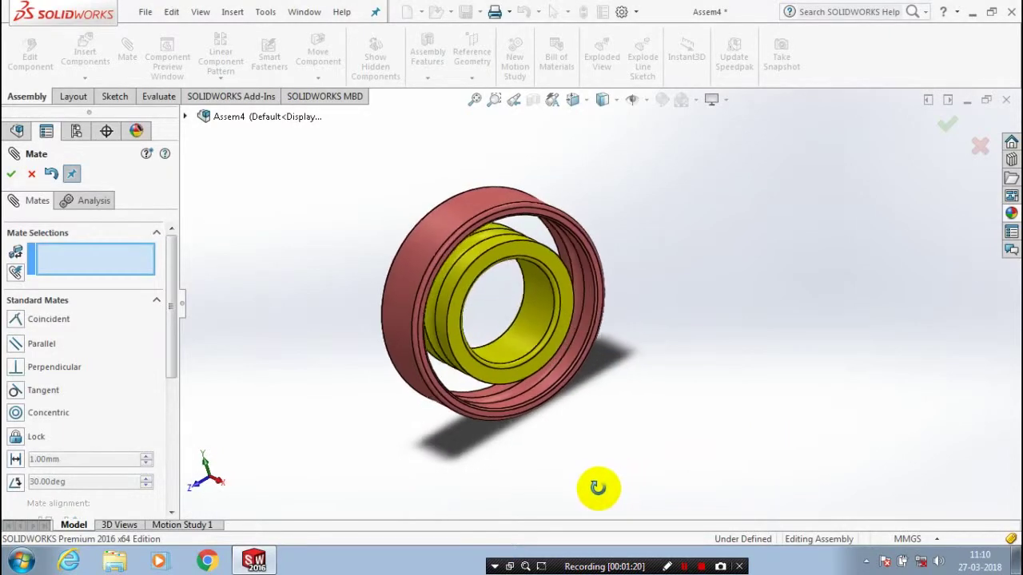
scroll(627, 327, "down", 2)
scroll(627, 327, "up", 1)
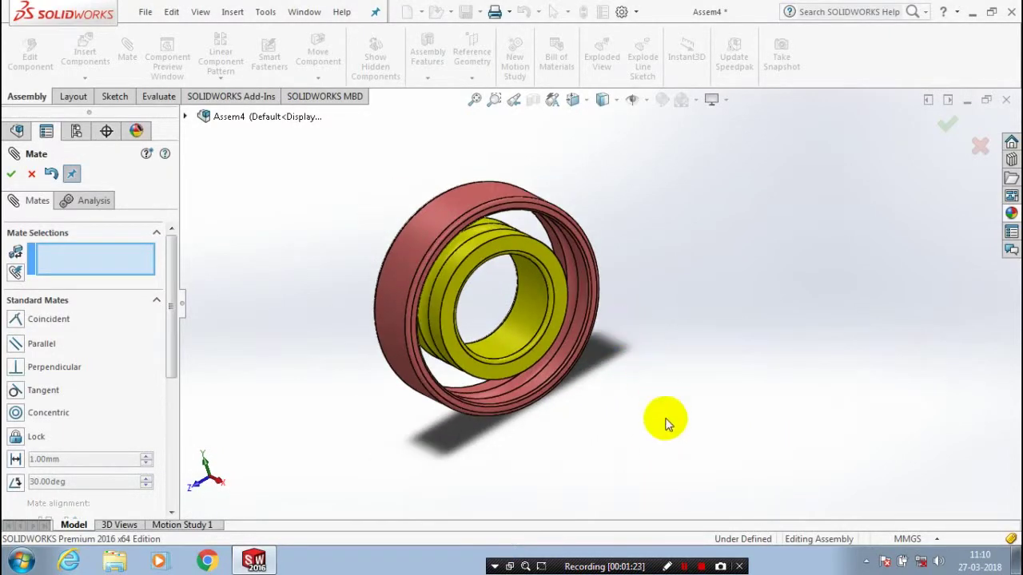
left_click(32, 175)
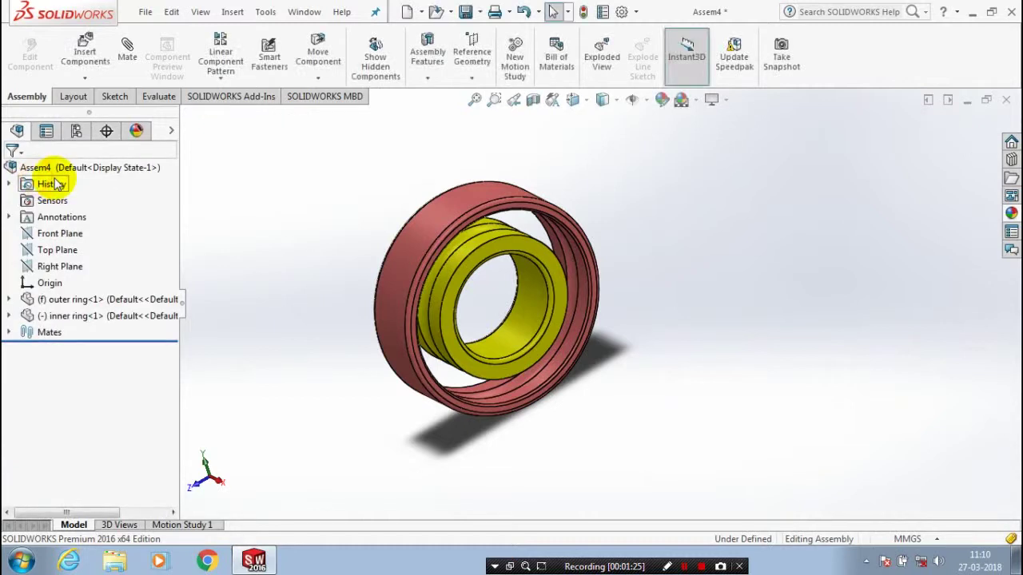
left_click(85, 77)
- Insert the 'ball' part and place it beside the mated rings
left_click(94, 96)
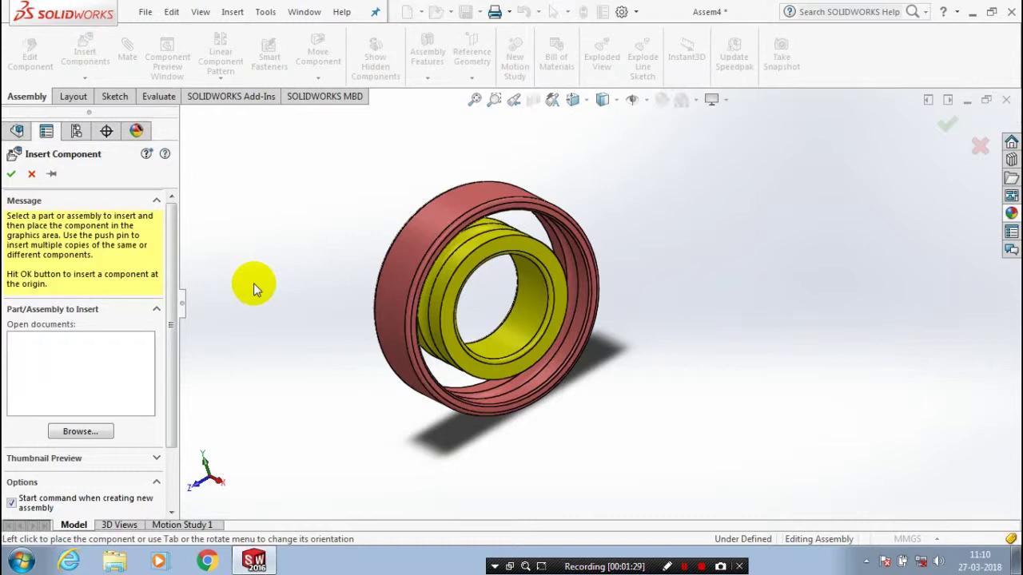
left_click(80, 431)
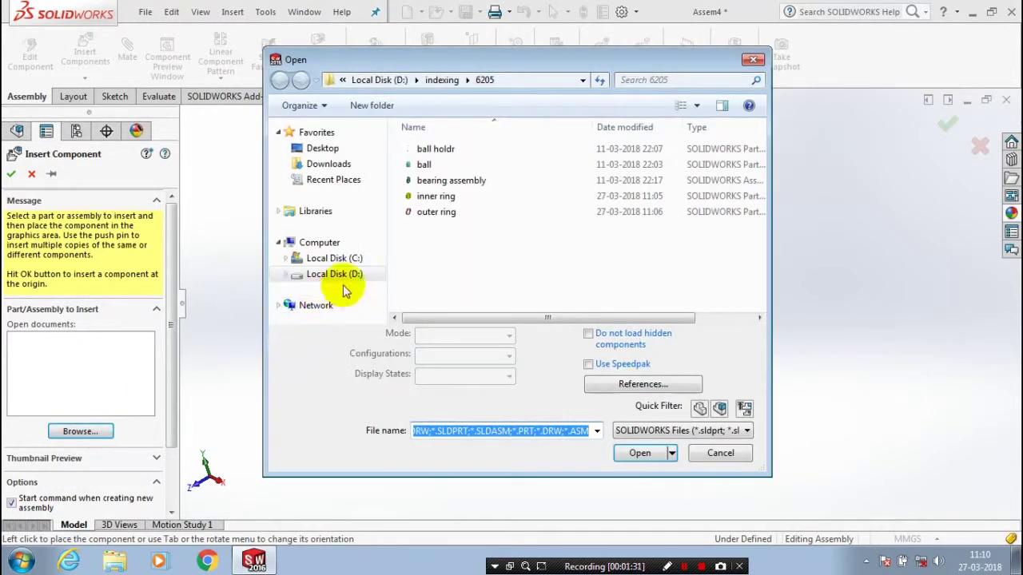
left_click(463, 167)
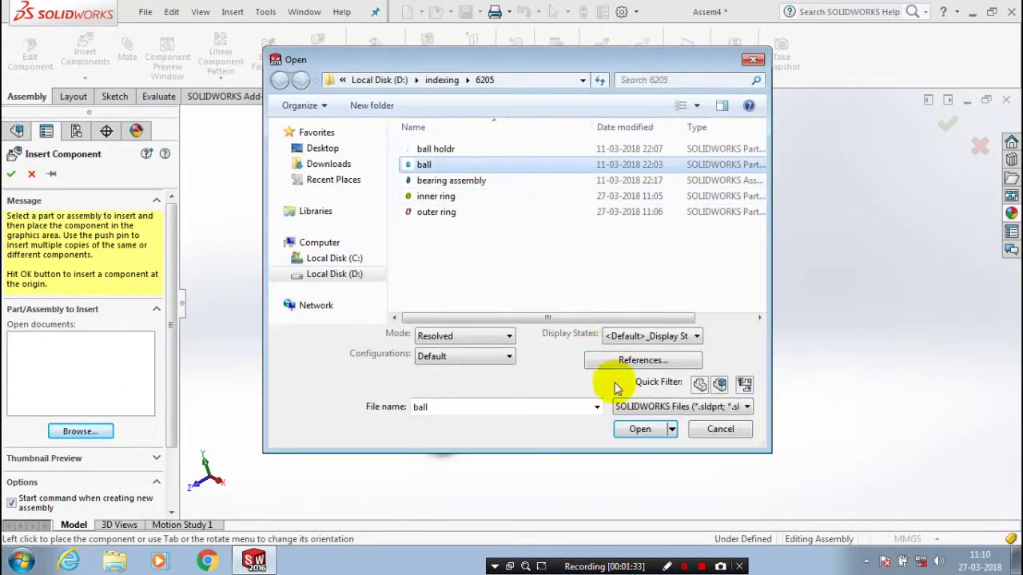
left_click(646, 429)
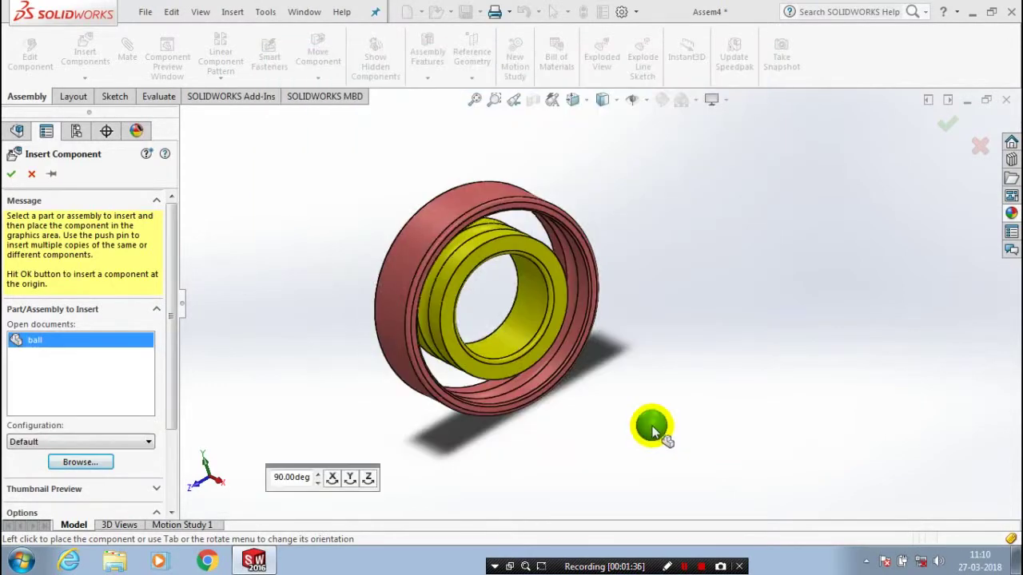
scroll(657, 319, "down", 3)
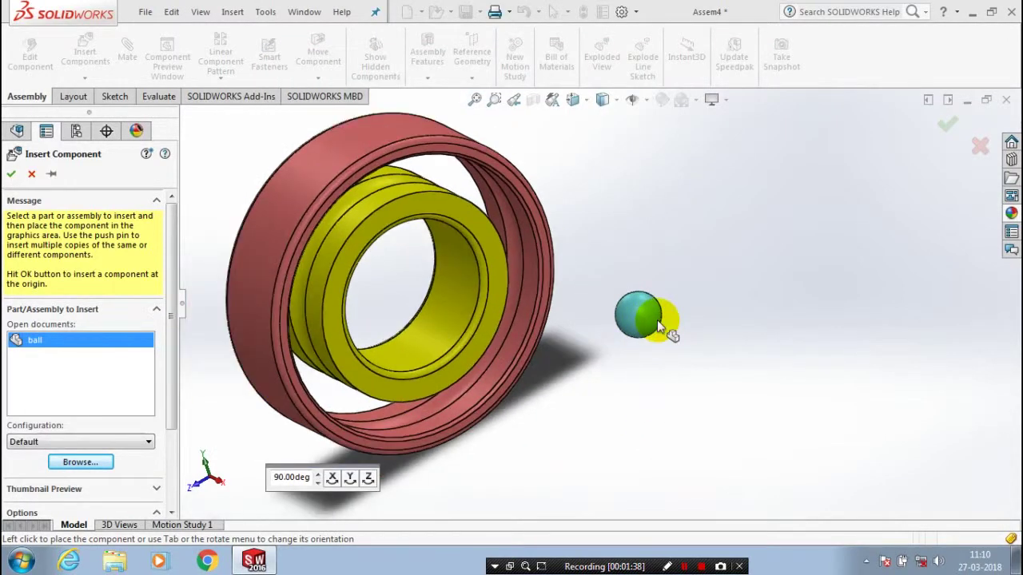
left_click(657, 320)
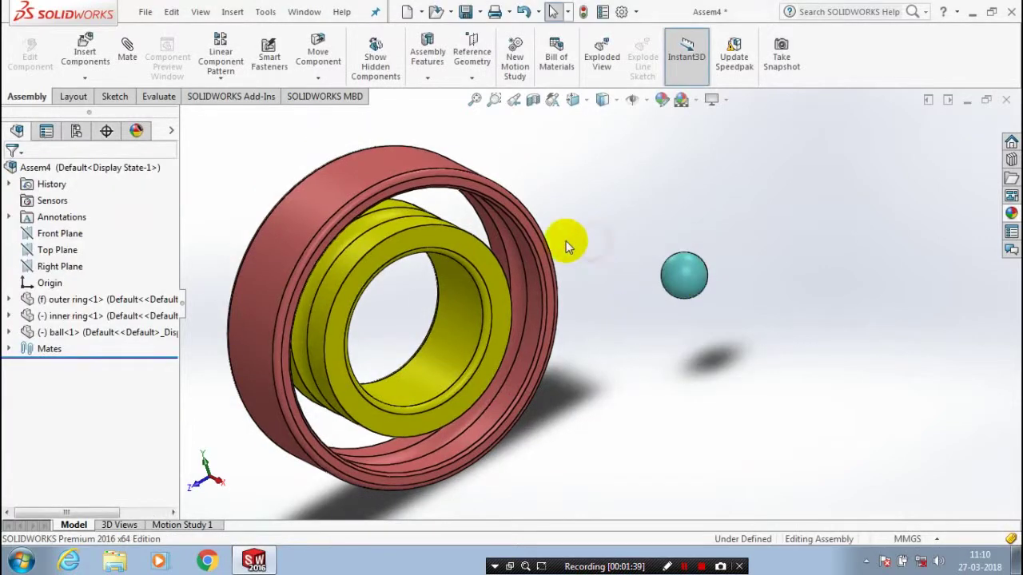
scroll(564, 233, "down", 2)
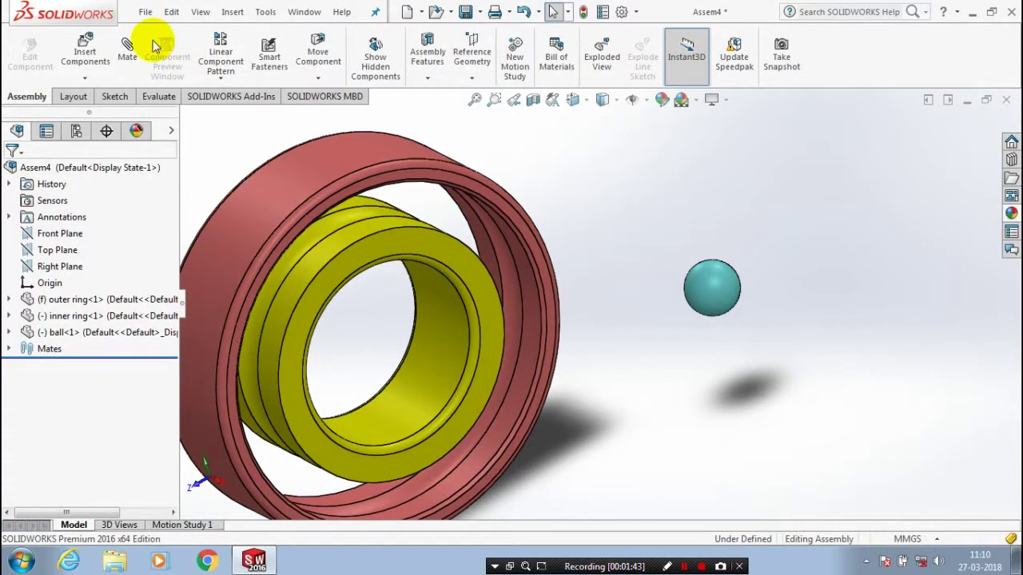
- Set up a Tangent mate between the ball's surface and the inner ring, Anti-Aligned
left_click(129, 60)
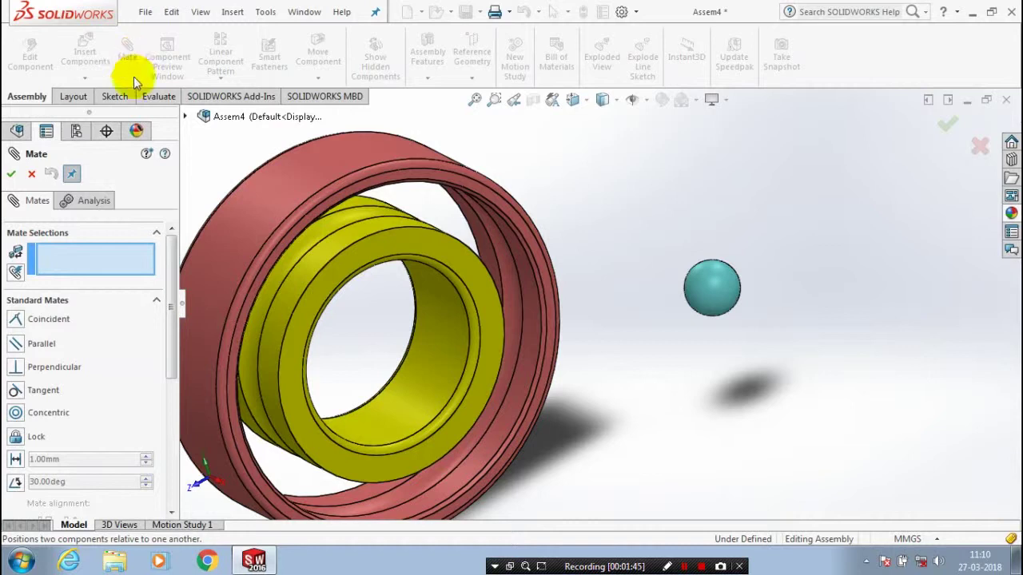
left_click(234, 338)
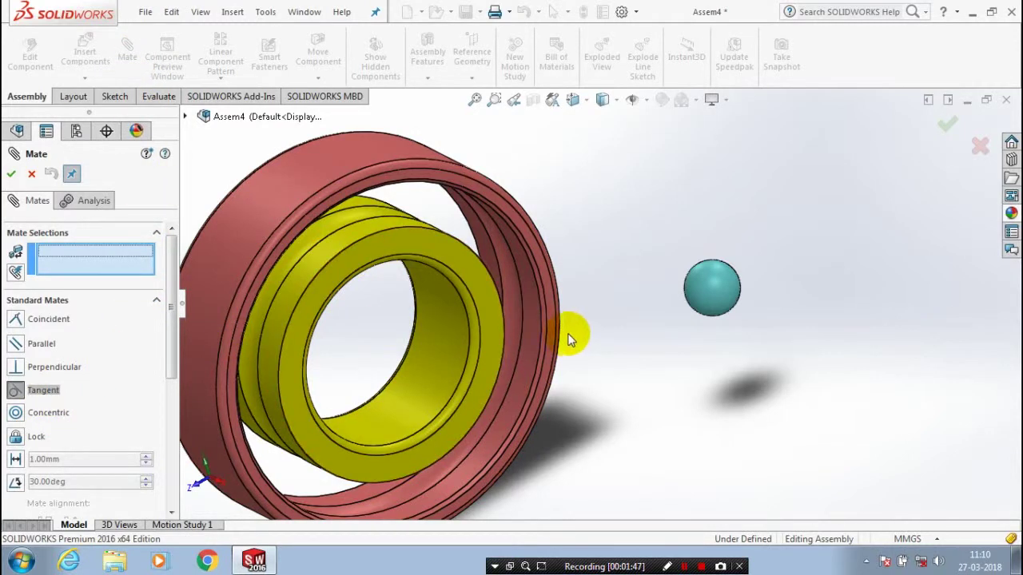
left_click(686, 274)
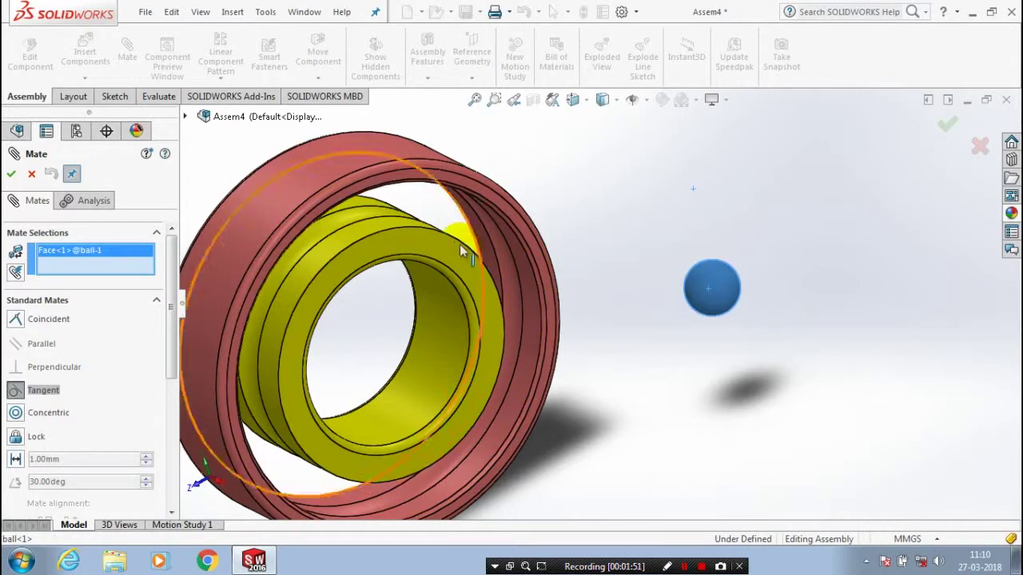
scroll(439, 226, "up", 5)
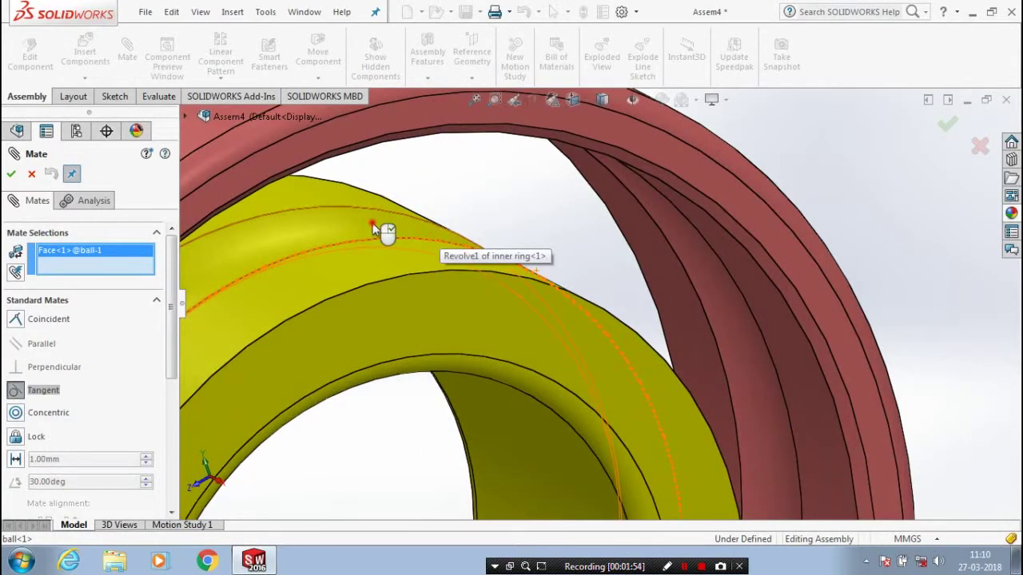
left_click(372, 230)
scroll(447, 237, "down", 5)
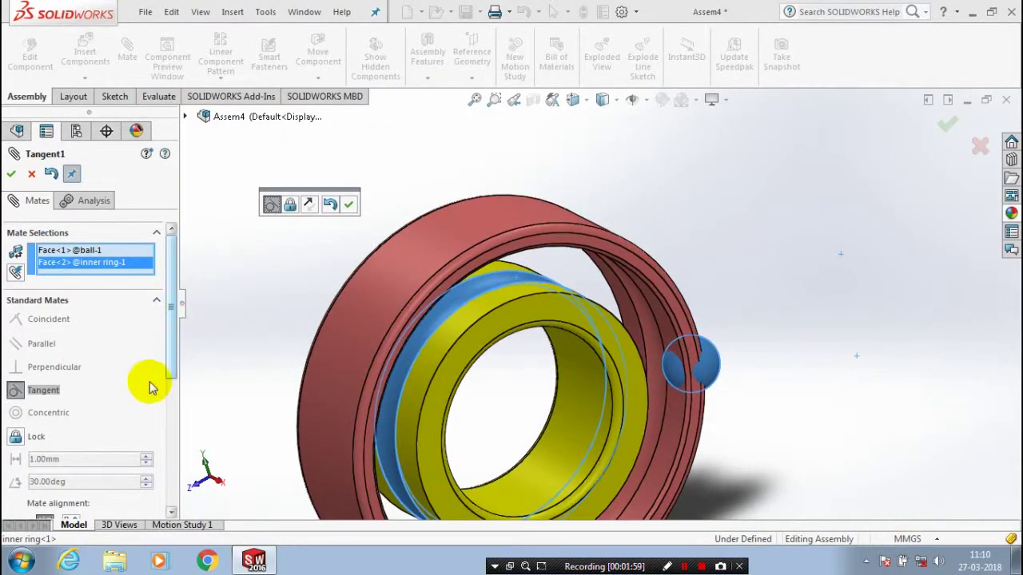
scroll(148, 387, "down", 3)
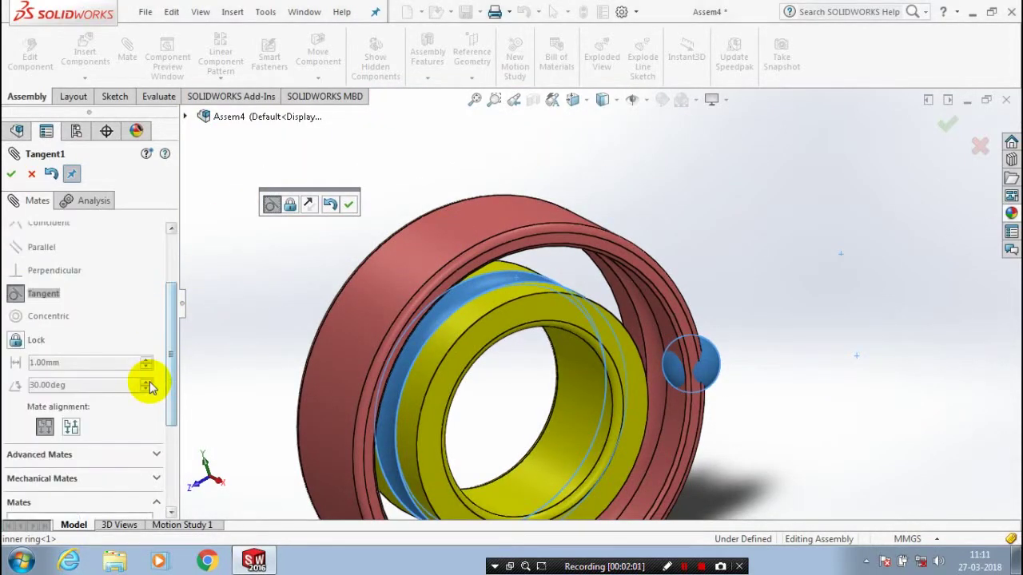
left_click(71, 428)
- Accept the tangent mate seating the ball in the raceway and close the Mate tool
middle_click_drag(491, 418, 759, 363)
scroll(758, 361, "down", 3)
scroll(758, 357, "up", 2)
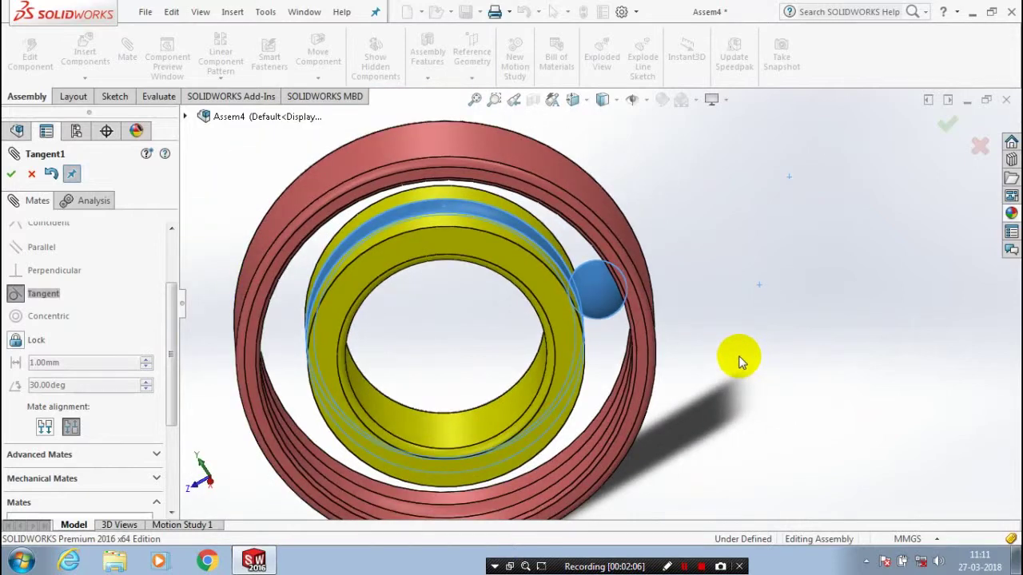
scroll(739, 361, "up", 2)
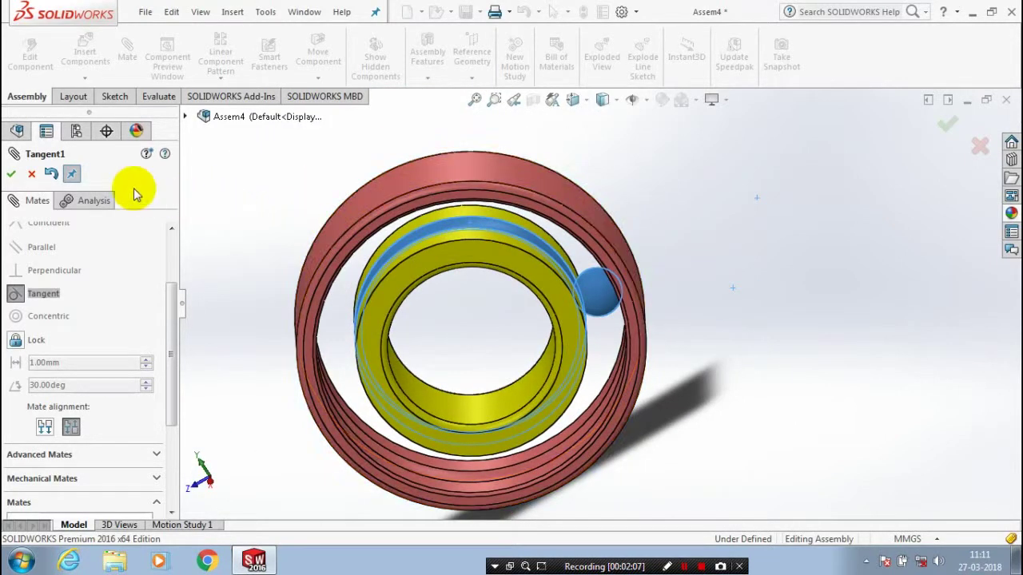
left_click(10, 176)
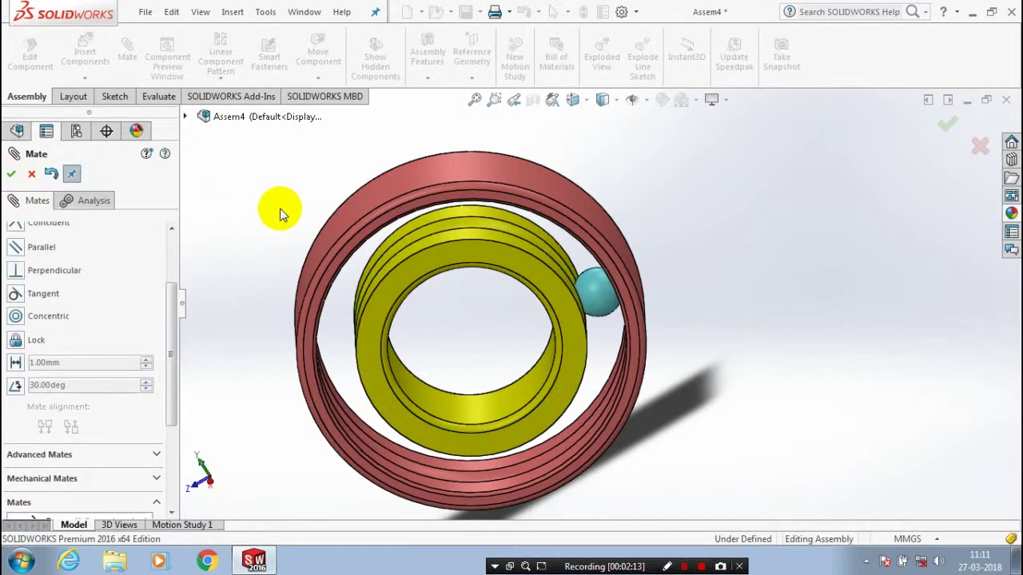
left_click(214, 185)
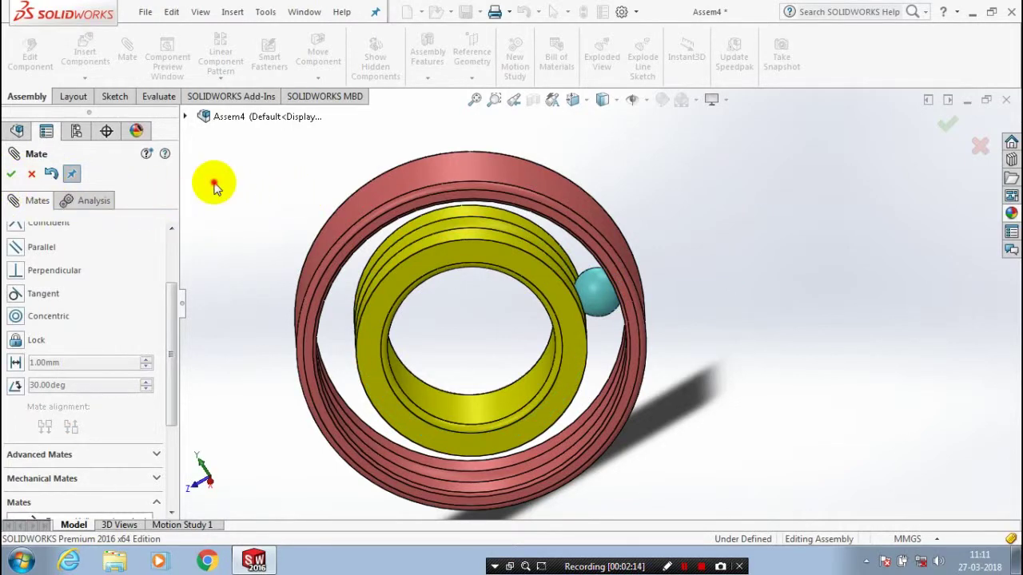
right_click(221, 184)
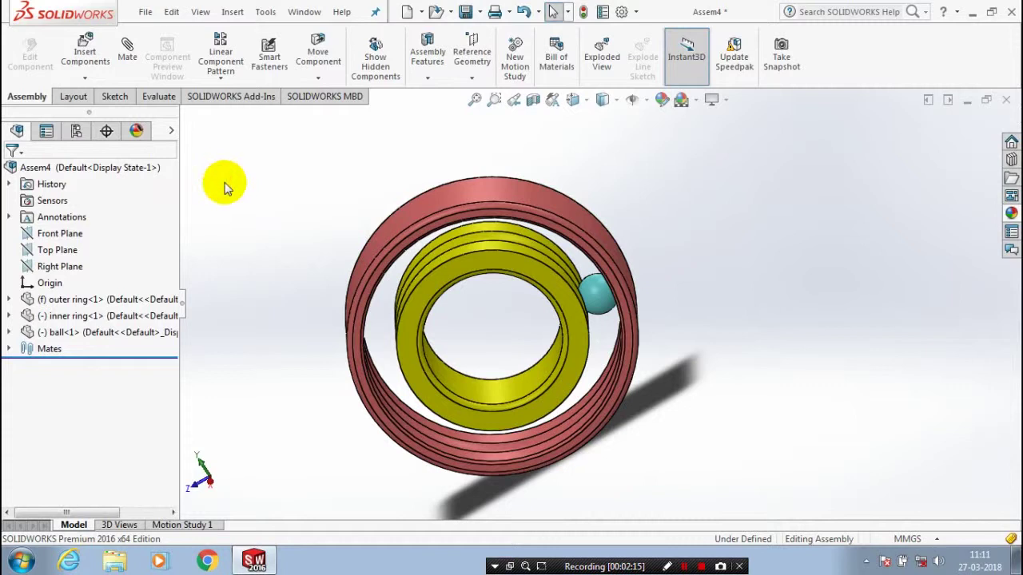
left_click(221, 84)
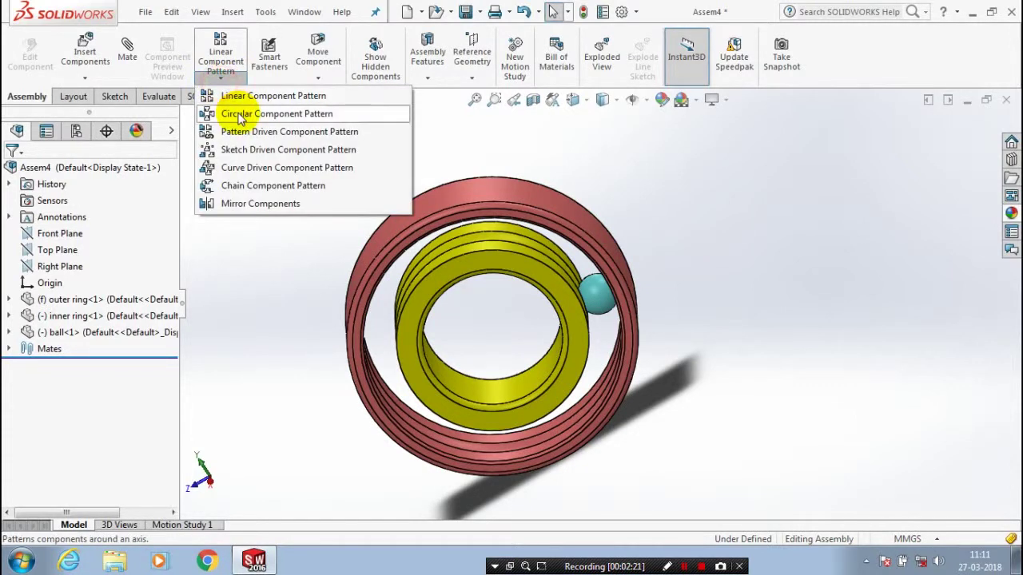
- Circular-pattern the ball around the outer ring's axis: 8 instances over 360°, equally spaced
left_click(240, 119)
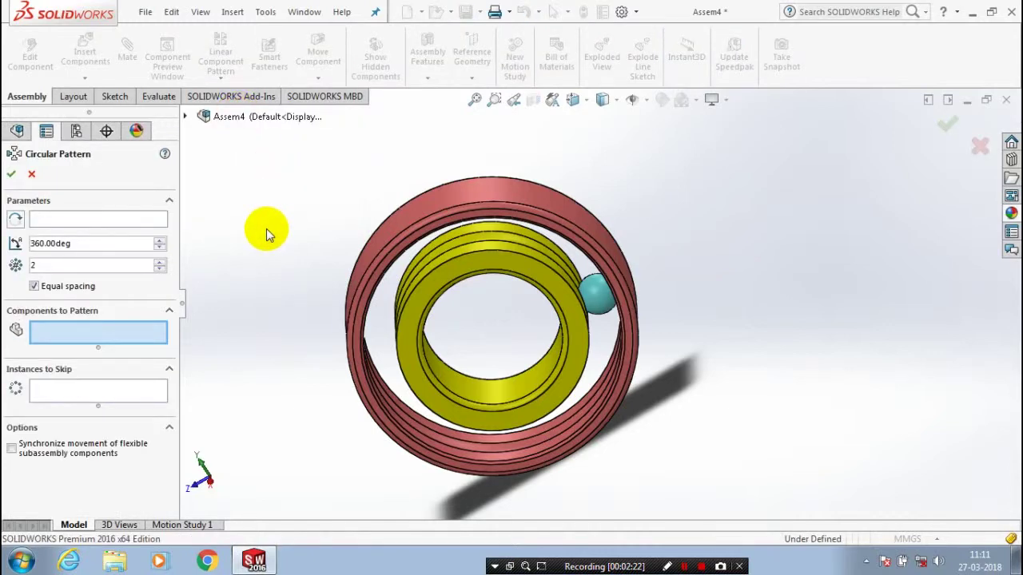
middle_click_drag(268, 235, 365, 240)
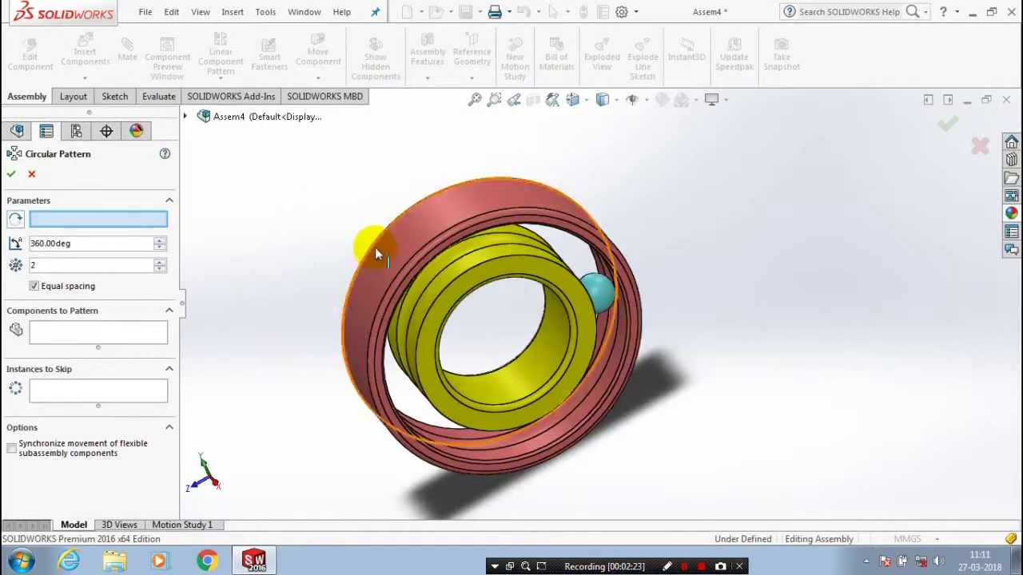
left_click(383, 248)
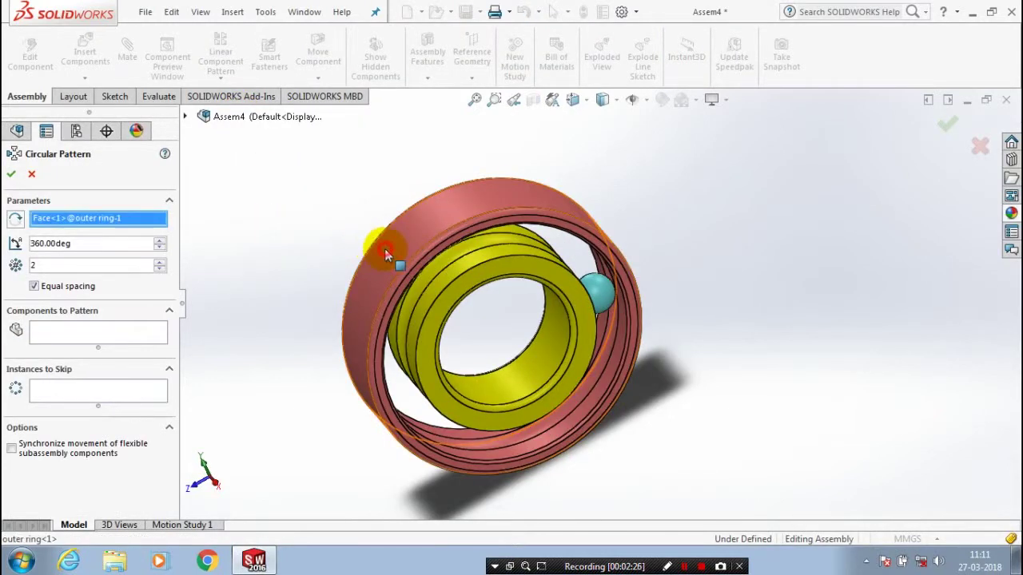
left_click(607, 300)
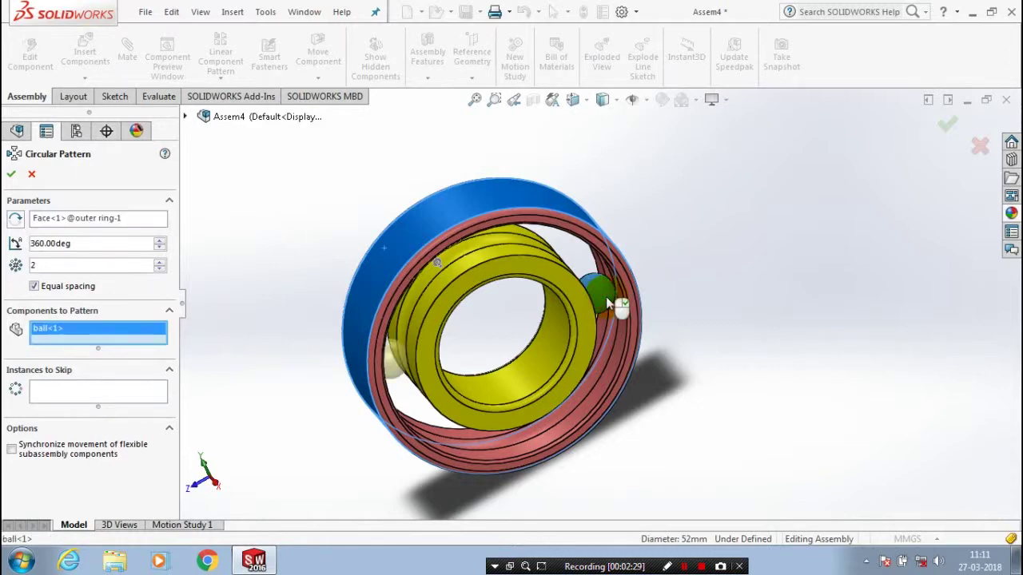
middle_click_drag(547, 464, 518, 453)
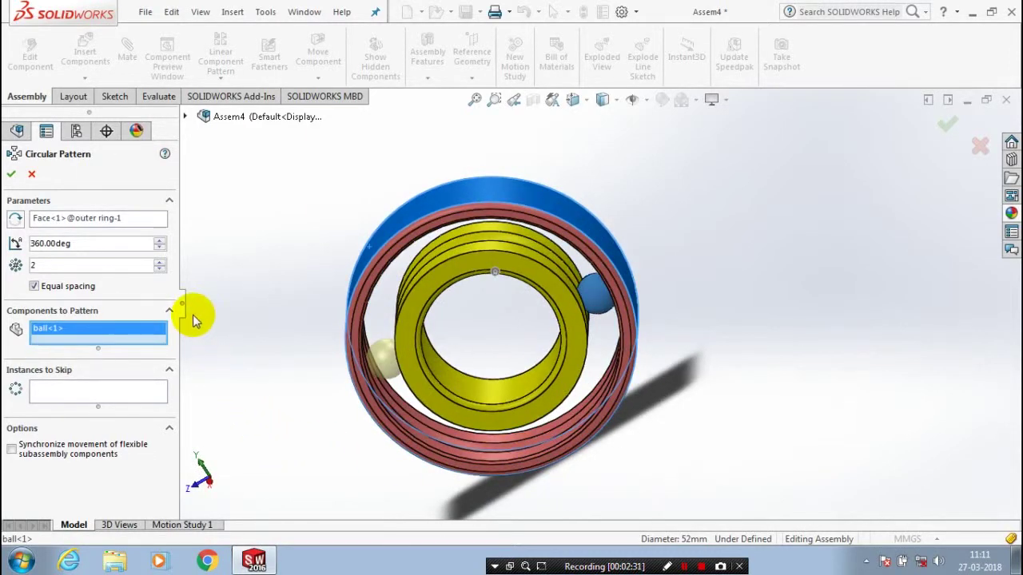
left_click(162, 263)
left_click(162, 262)
left_click(162, 263)
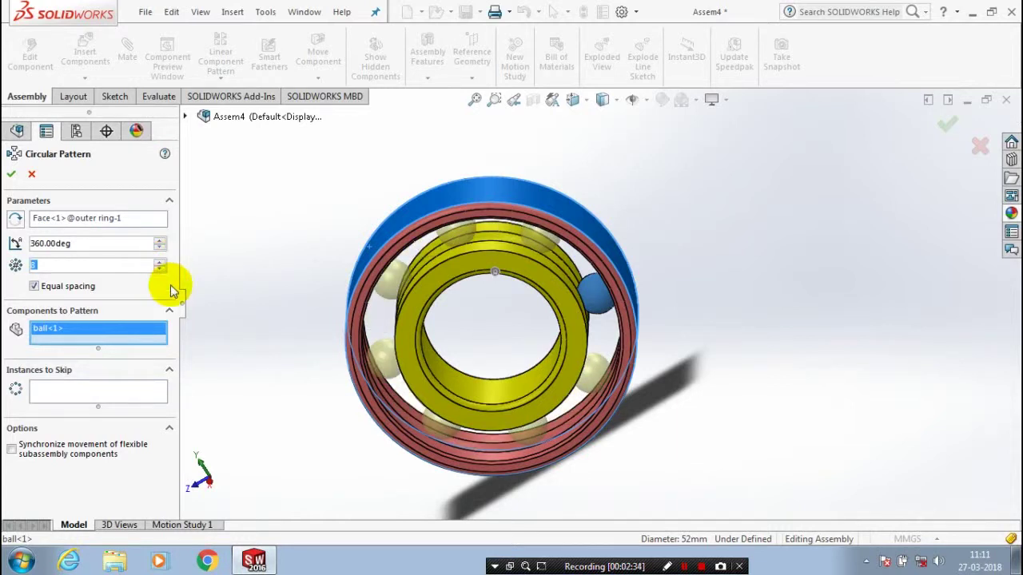
left_click(128, 285)
left_click(34, 287)
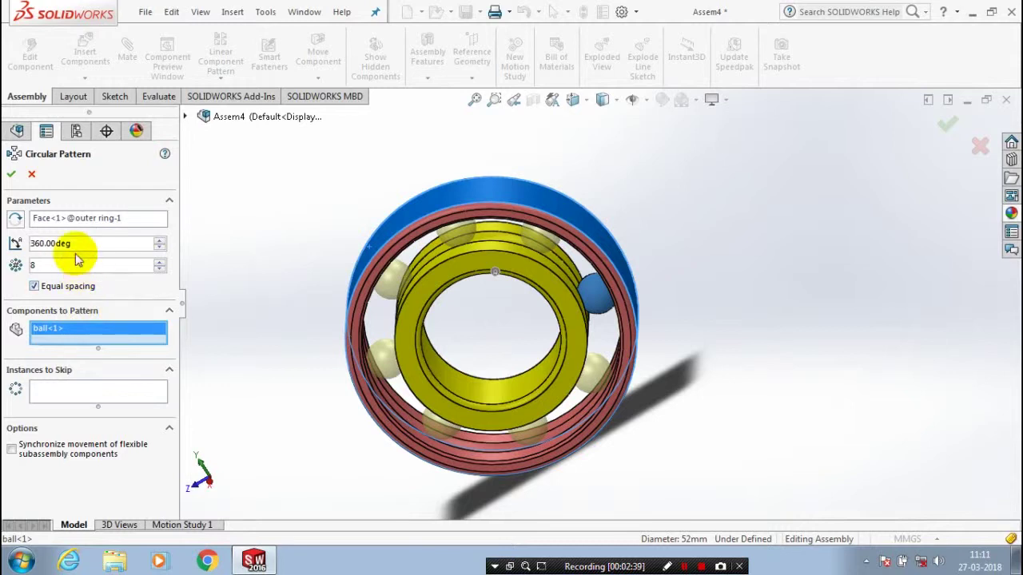
left_click(11, 173)
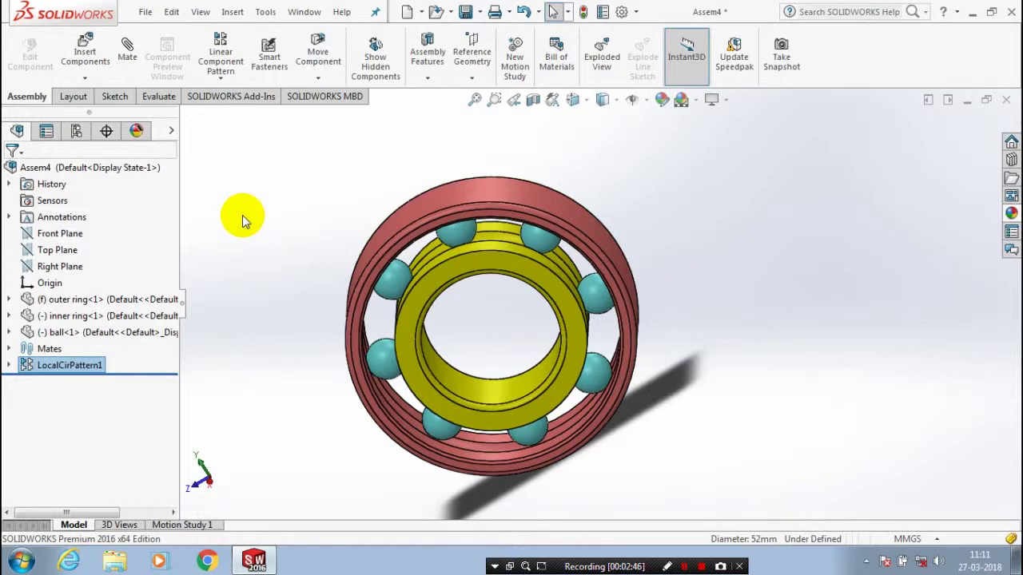
- Insert the 'ball holdr' part beside the bearing and fit the view
left_click(84, 77)
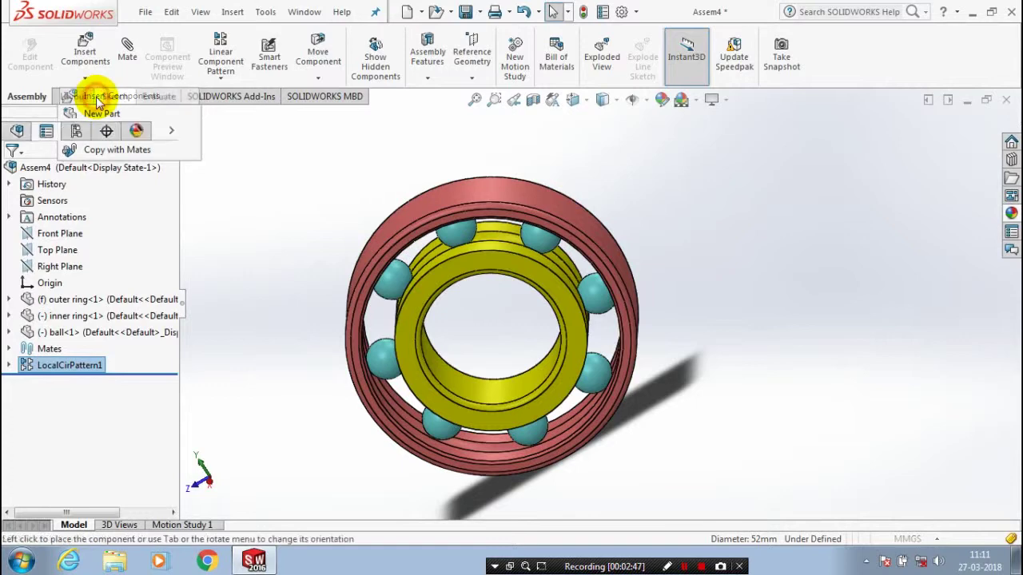
left_click(80, 95)
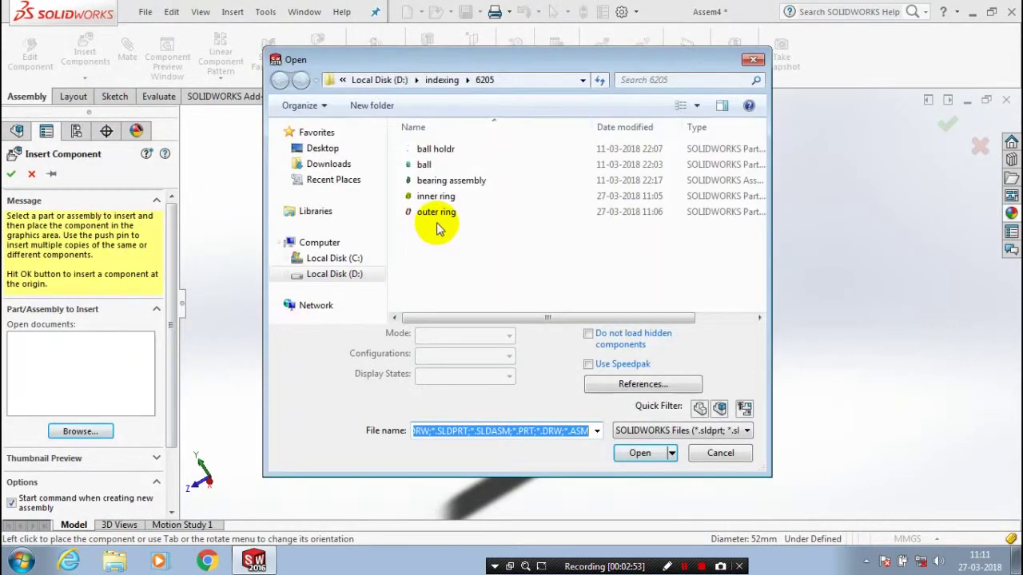
left_click(439, 151)
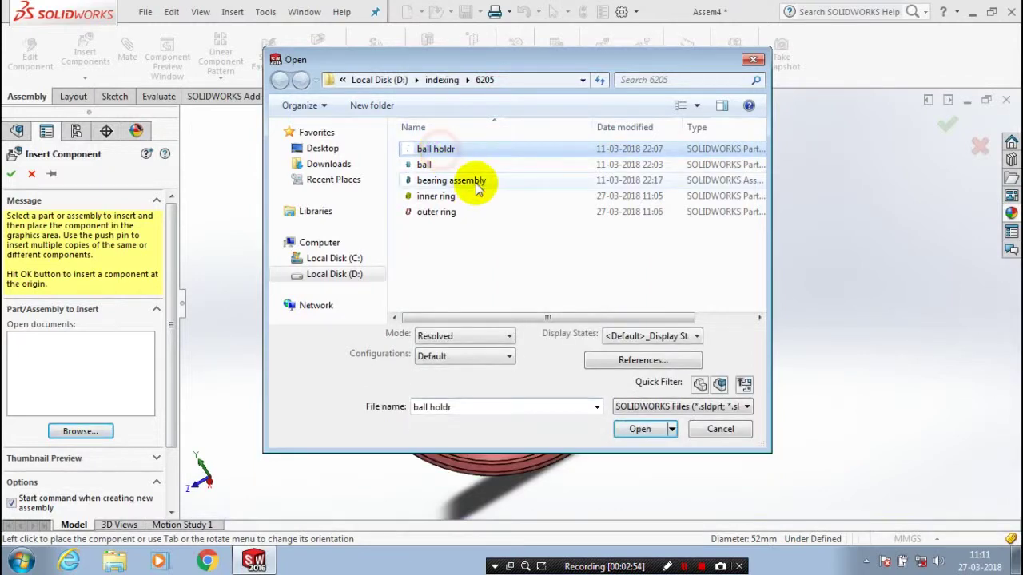
left_click(638, 429)
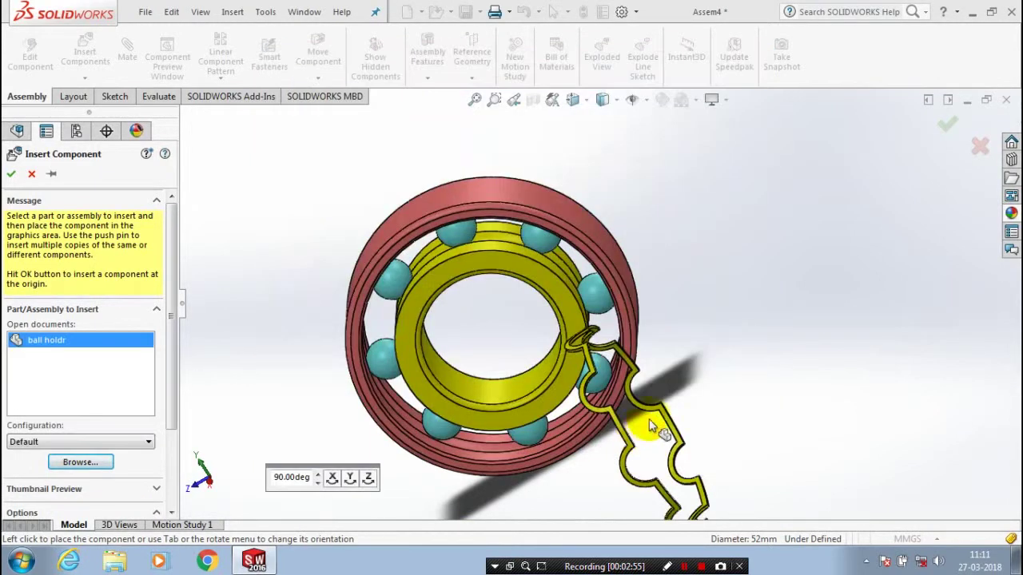
left_click(752, 291)
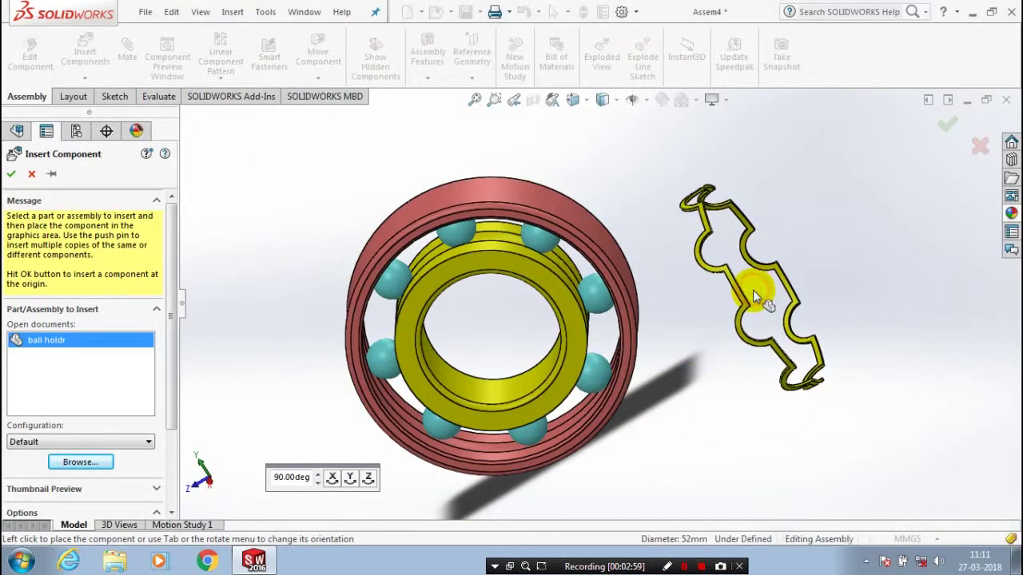
key("f")
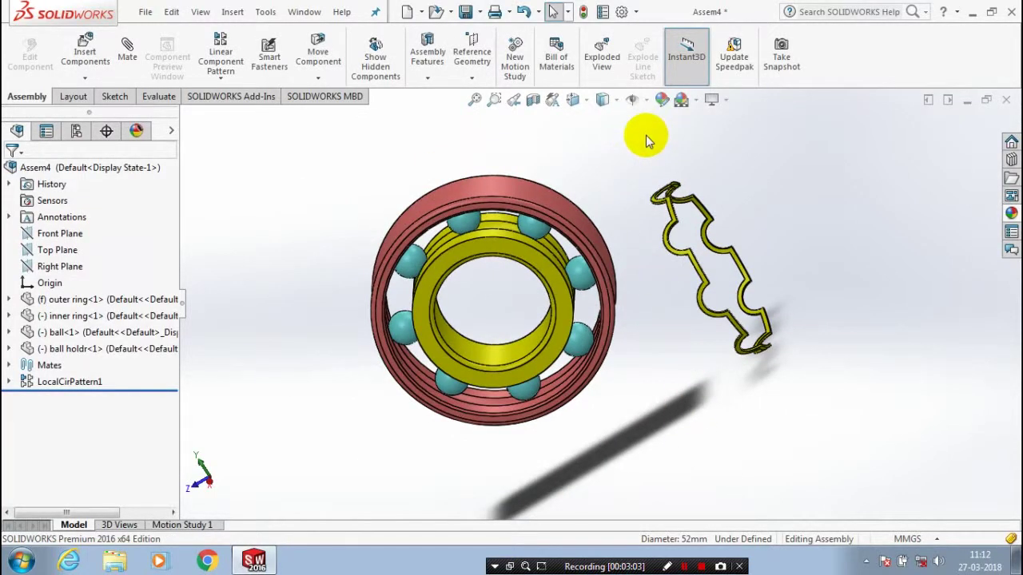
- Show temporary axes and rotate the view to turn the holder face-on
left_click(631, 99)
left_click(654, 146)
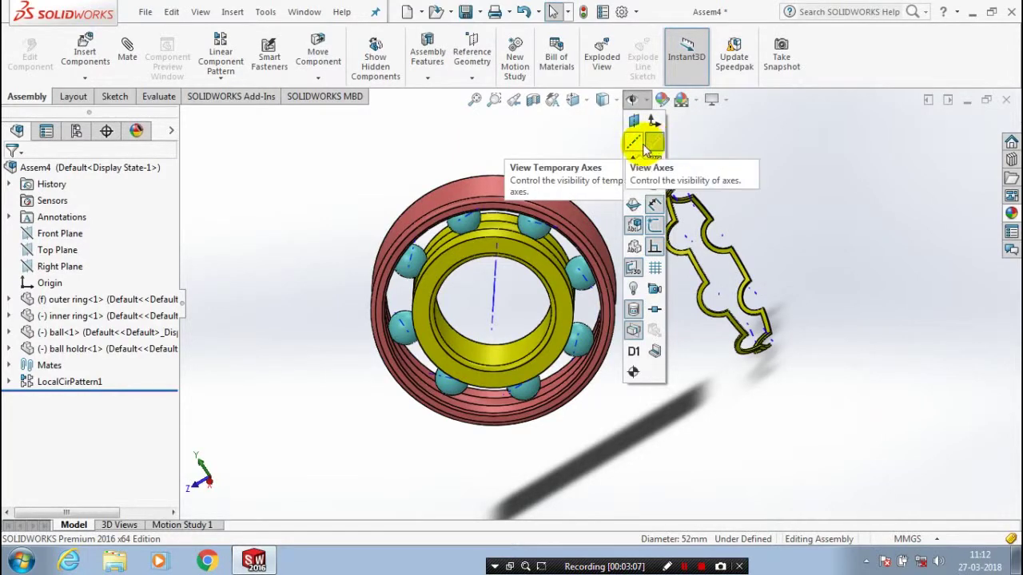
left_click(560, 144)
key("Left")
key("Left")
key("Left")
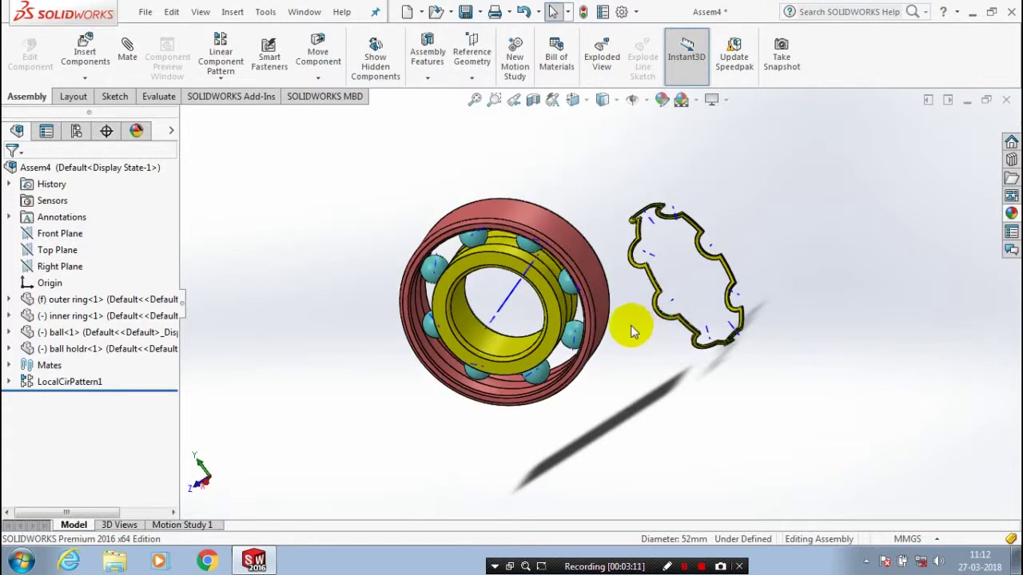
- Mate the ball holder's face concentric with the outer ring face
left_click(128, 64)
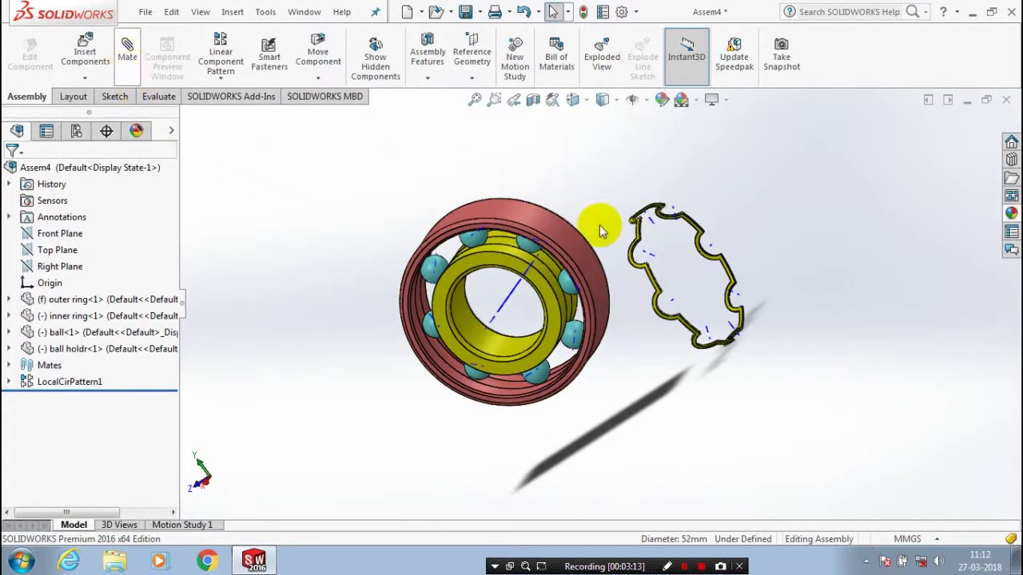
scroll(628, 233, "down", 6)
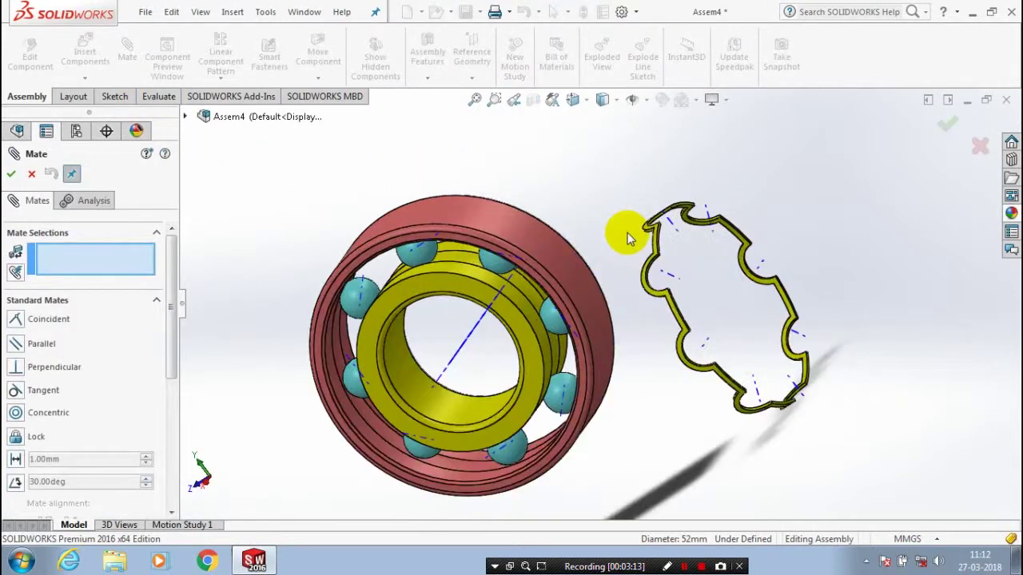
scroll(667, 252, "down", 3)
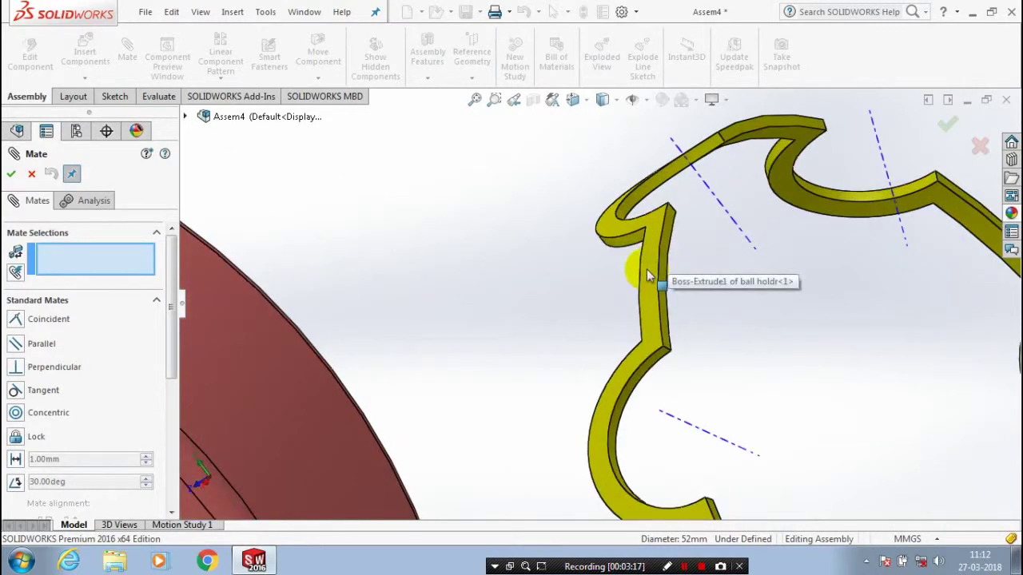
left_click(649, 276)
scroll(647, 270, "up", 4)
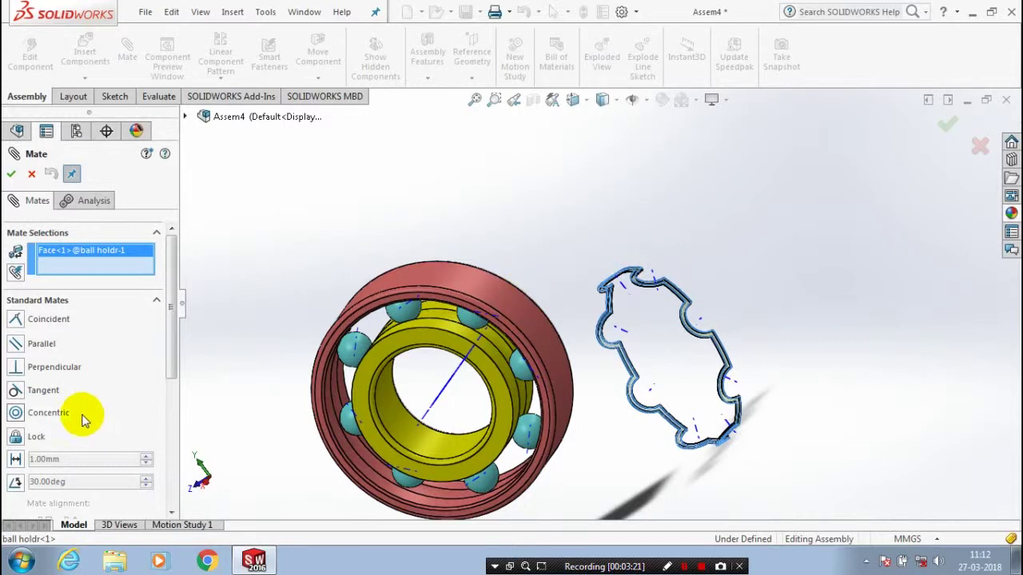
left_click(48, 413)
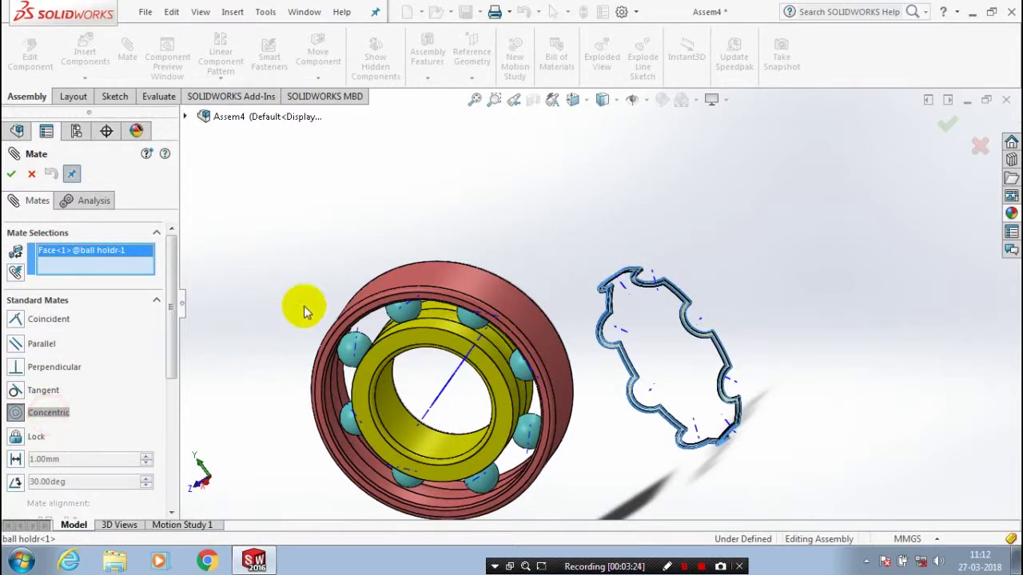
left_click(405, 276)
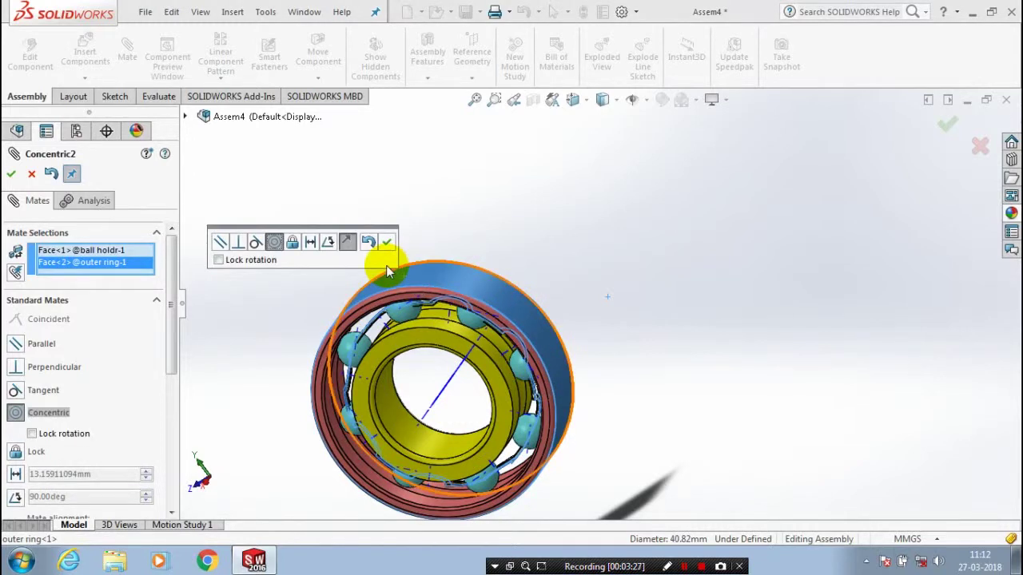
left_click(386, 241)
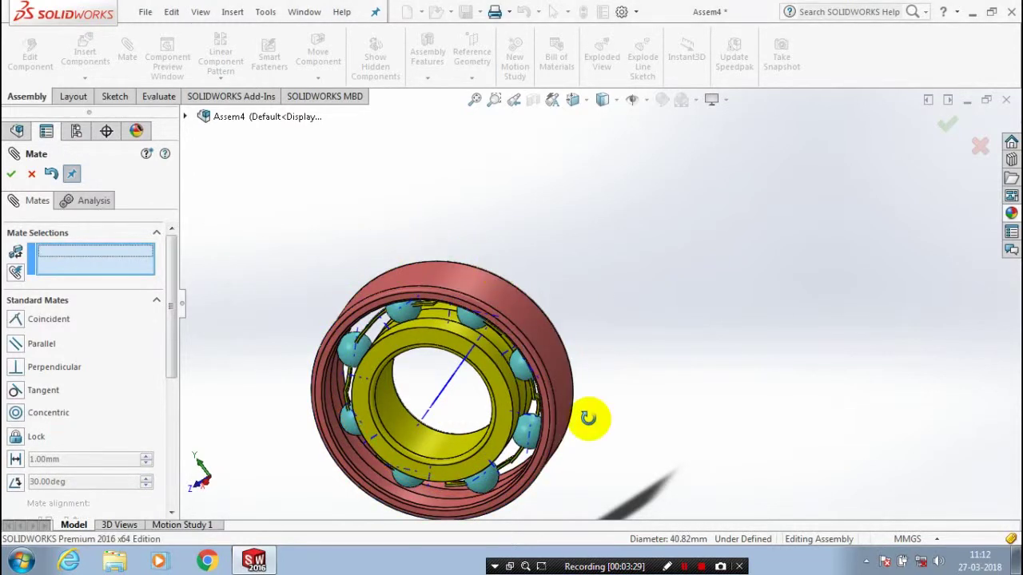
- Pull the ball holder cage out of the bearing for access
middle_click_drag(588, 417, 504, 419)
left_click(380, 376)
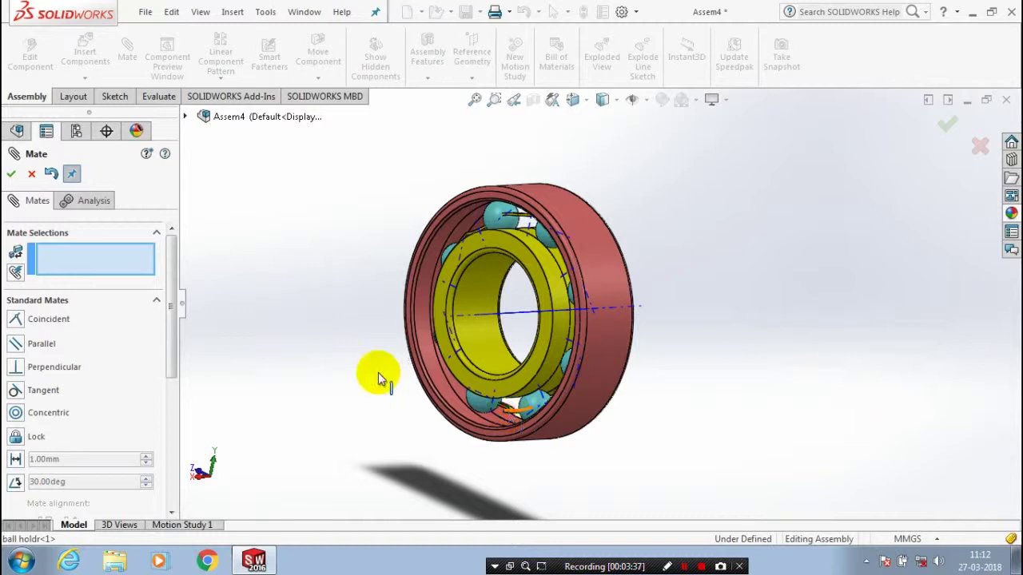
left_click_drag(381, 376, 224, 364)
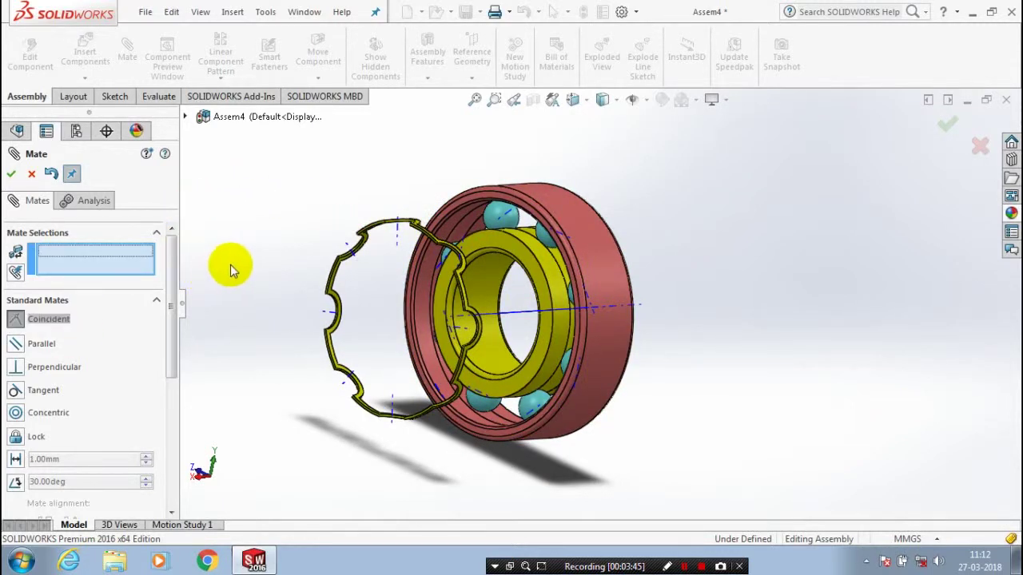
scroll(403, 253, "down", 2)
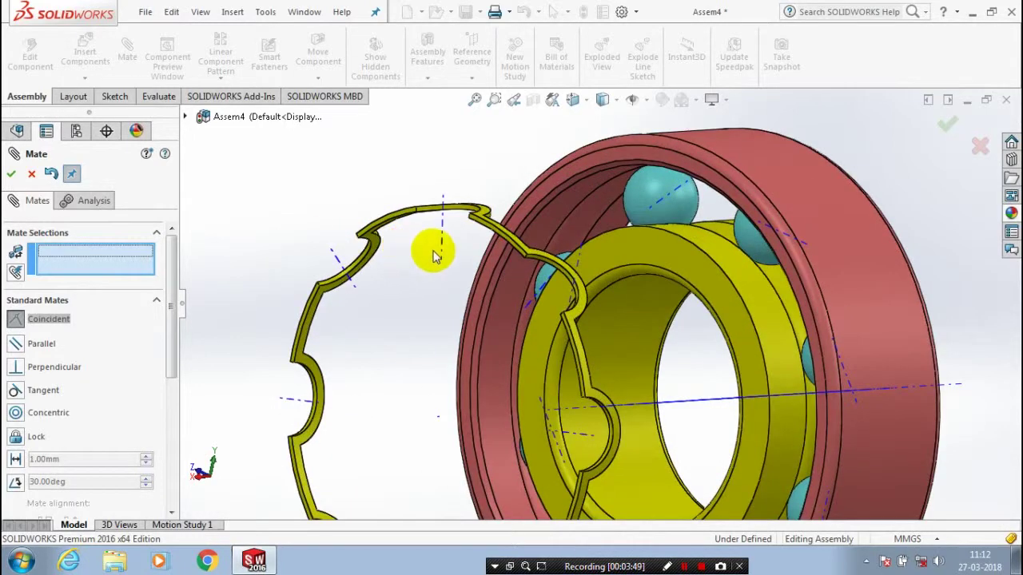
- Mate the cage's axis coincident with one ball's axis
left_click(472, 254)
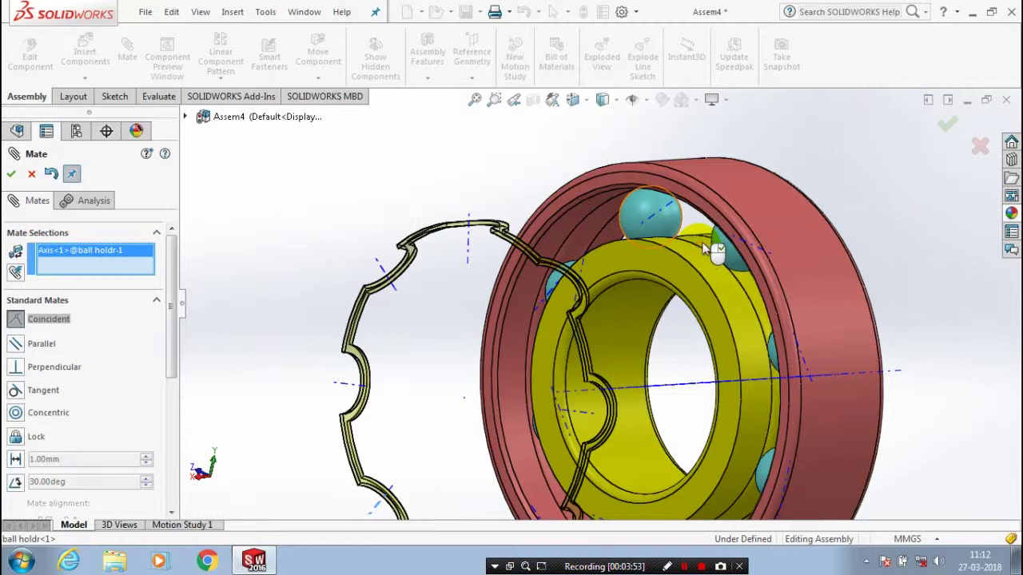
left_click(704, 249)
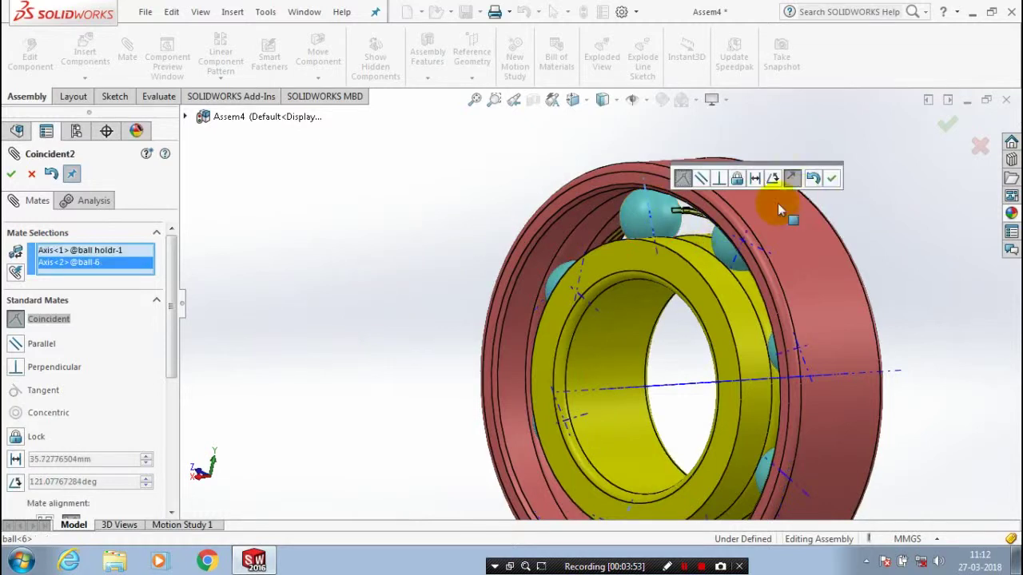
left_click(831, 177)
middle_click_drag(861, 226, 692, 467)
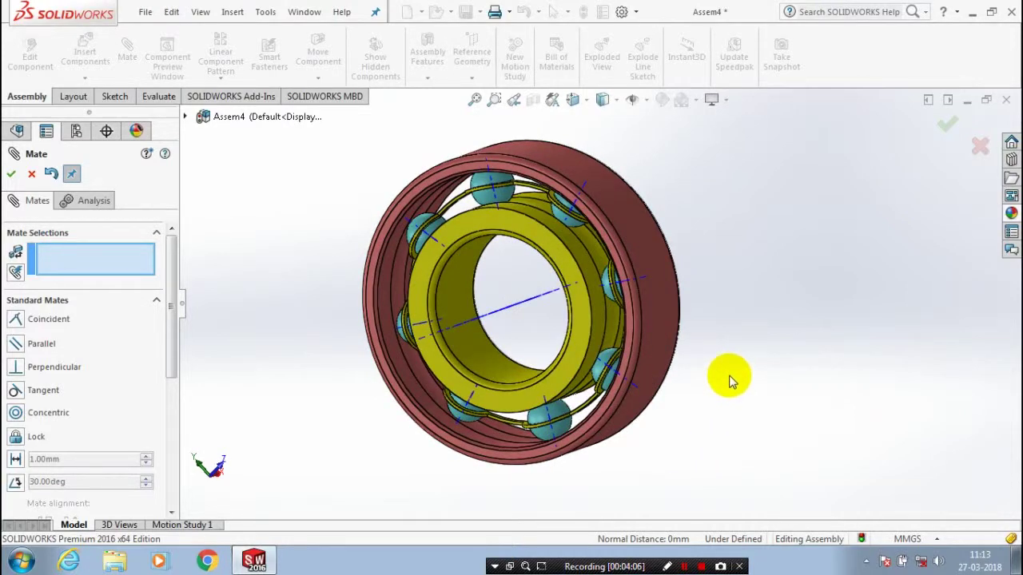
- Close the Mate tool and pick the ball holder's face as the mirror plane
left_click(13, 177)
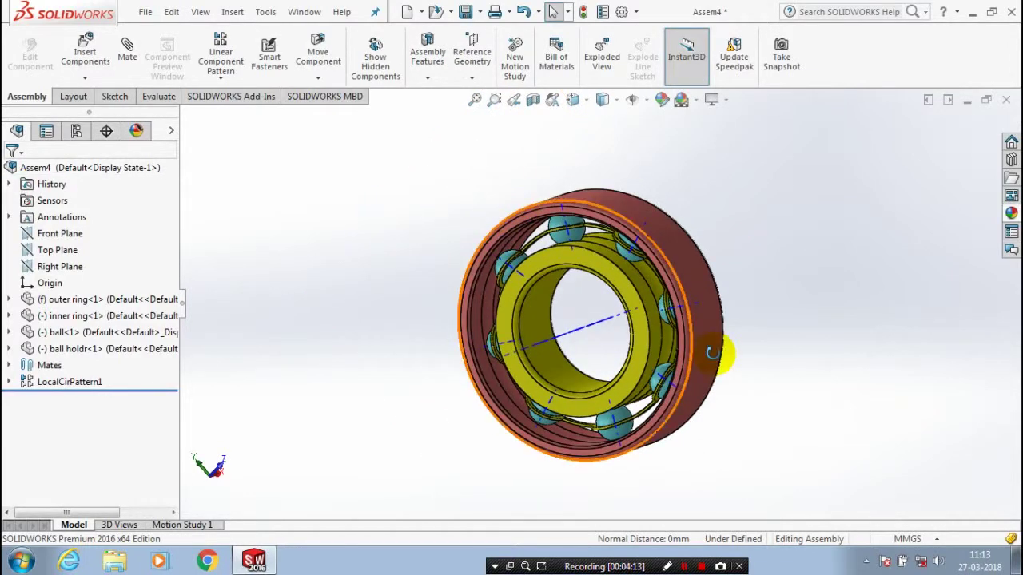
middle_click_drag(712, 352, 639, 339)
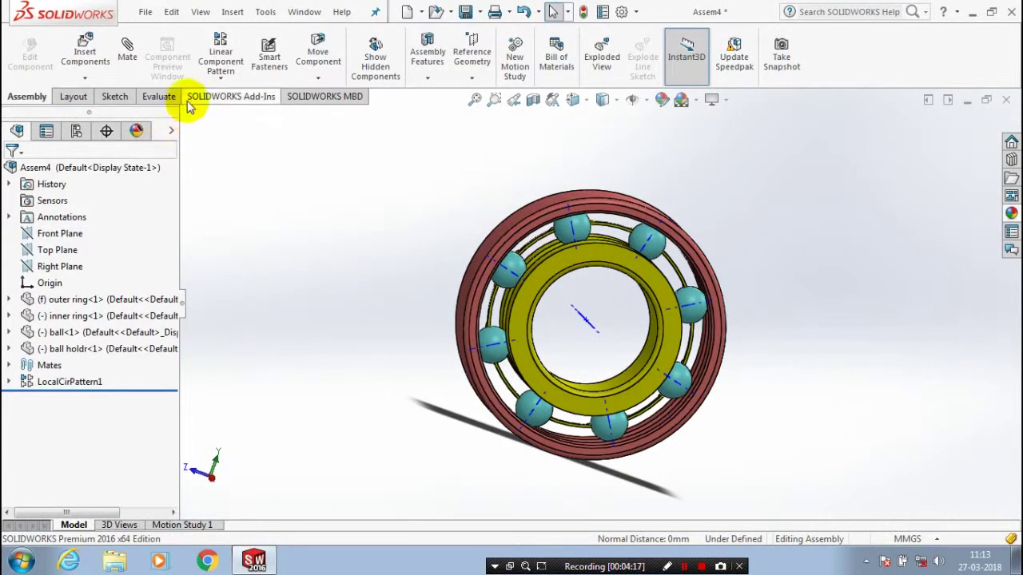
left_click(220, 80)
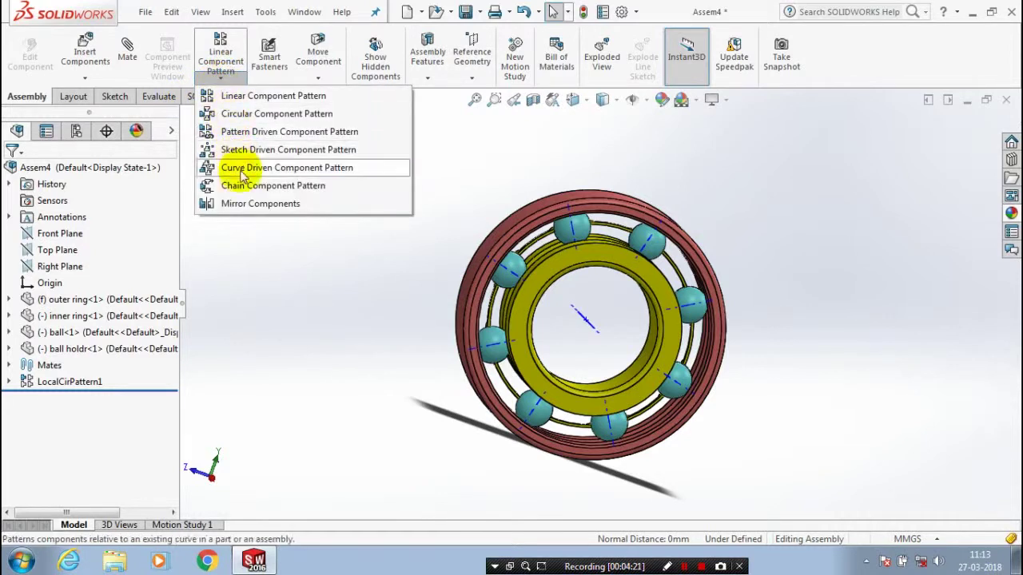
left_click(208, 202)
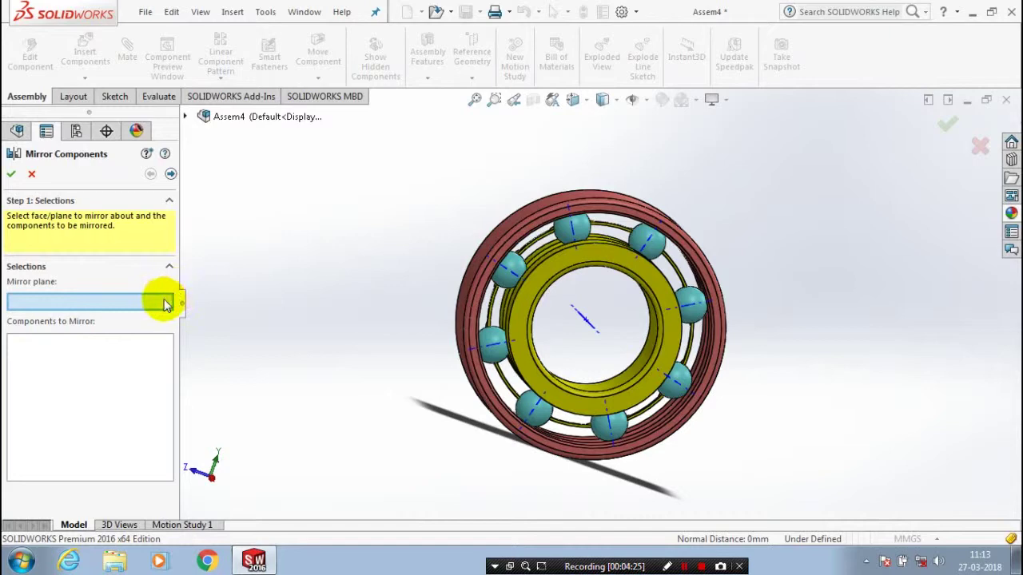
middle_click_drag(317, 216, 548, 297)
scroll(559, 279, "down", 3)
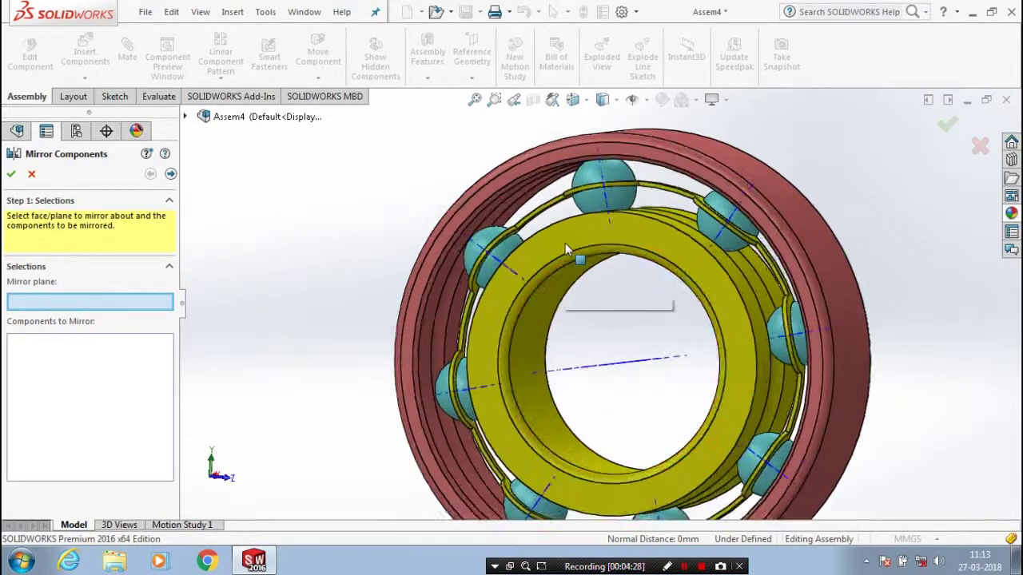
scroll(598, 155, "down", 5)
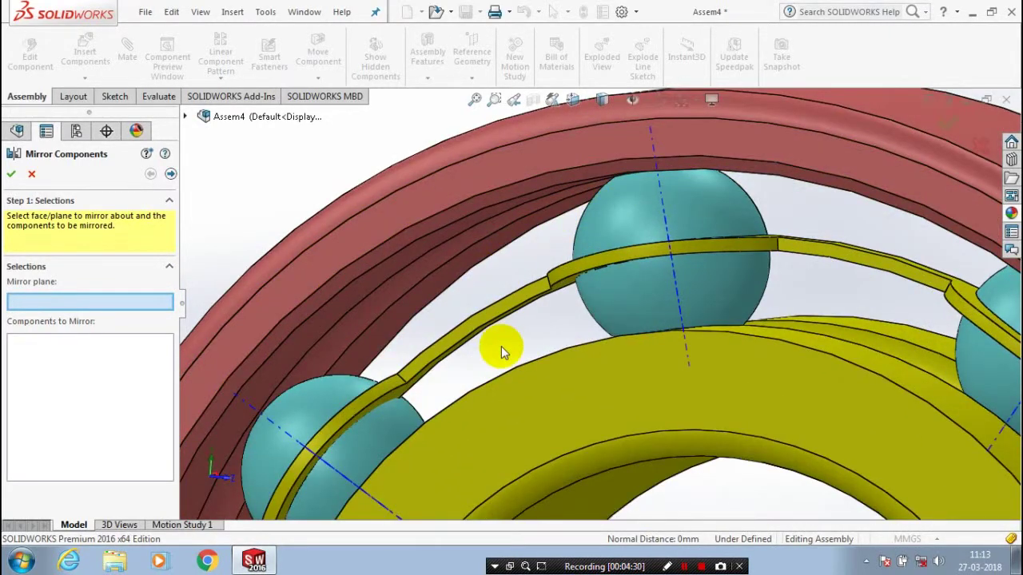
scroll(501, 346, "up", 5)
middle_click_drag(502, 346, 483, 345)
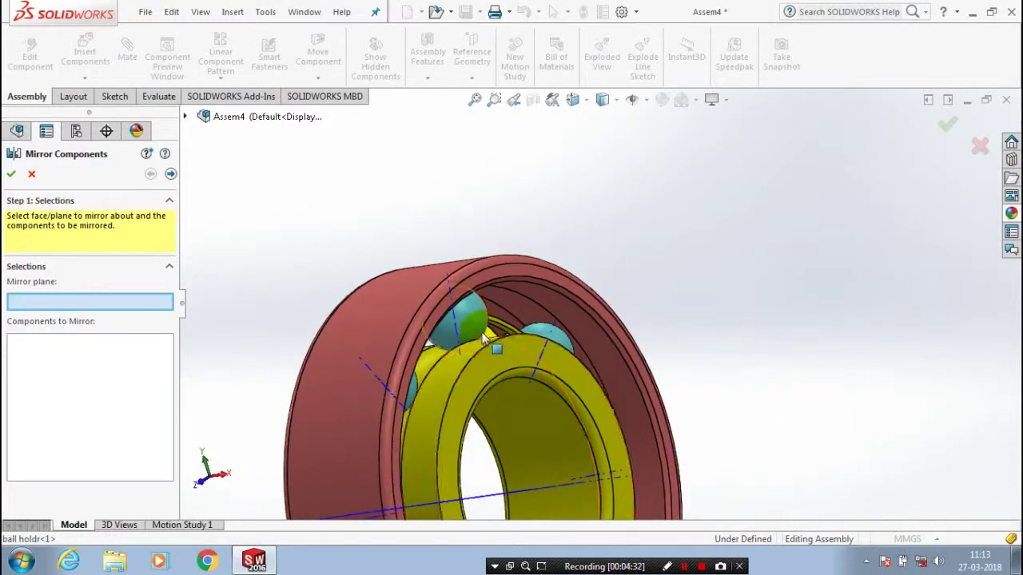
scroll(485, 340, "down", 6)
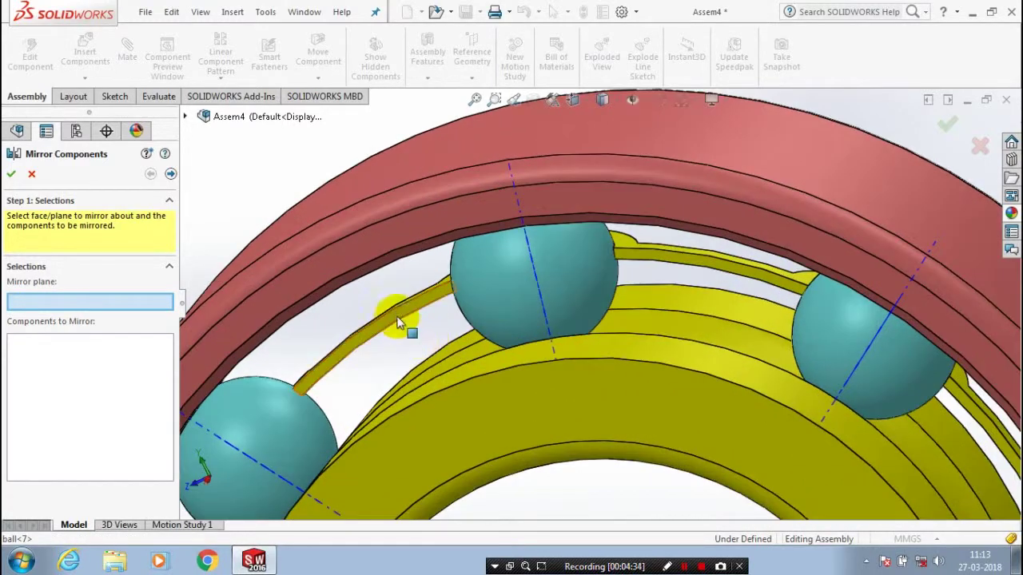
left_click(395, 315)
- Mirror ball holdr-1 about that face to create MirrorComponent1
scroll(332, 323, "up", 4)
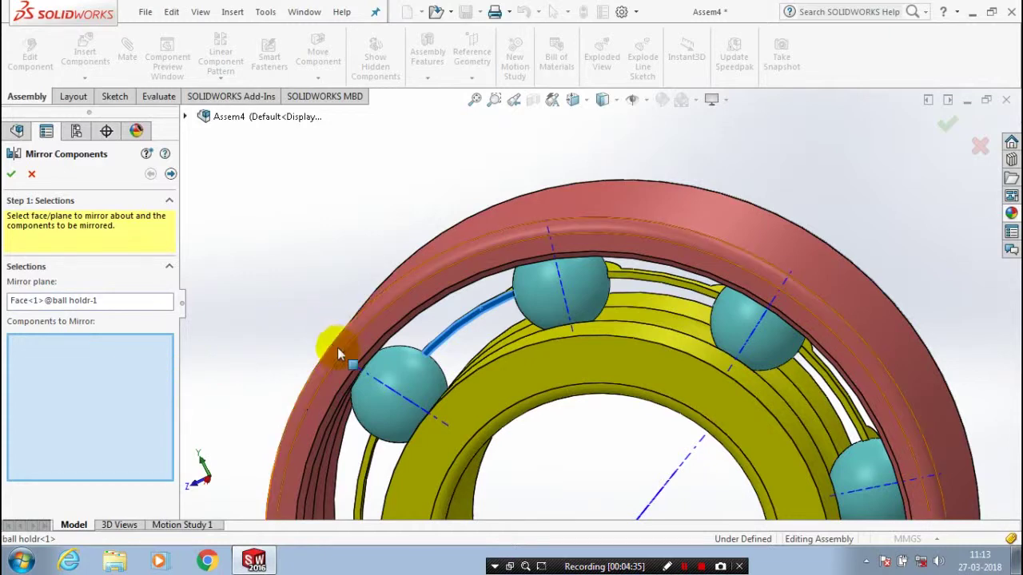
scroll(360, 489, "down", 4)
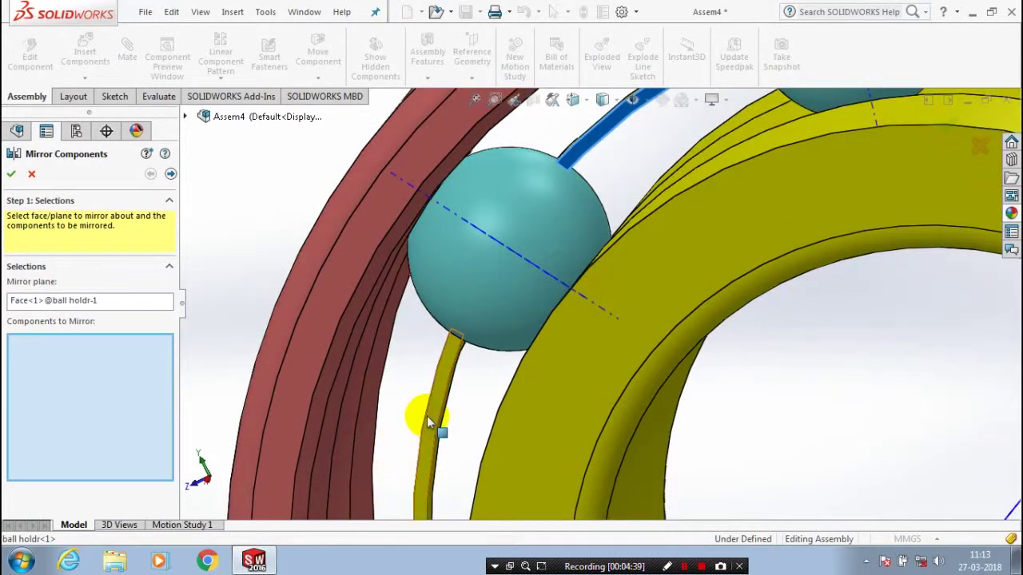
left_click(426, 417)
scroll(427, 415, "up", 4)
scroll(428, 416, "up", 4)
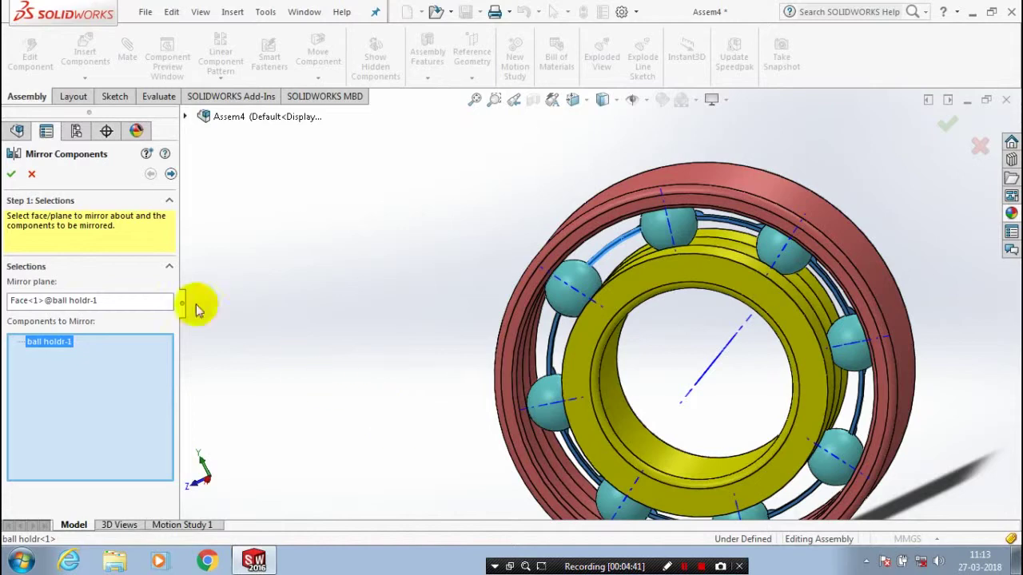
left_click(11, 173)
middle_click_drag(351, 319, 432, 480)
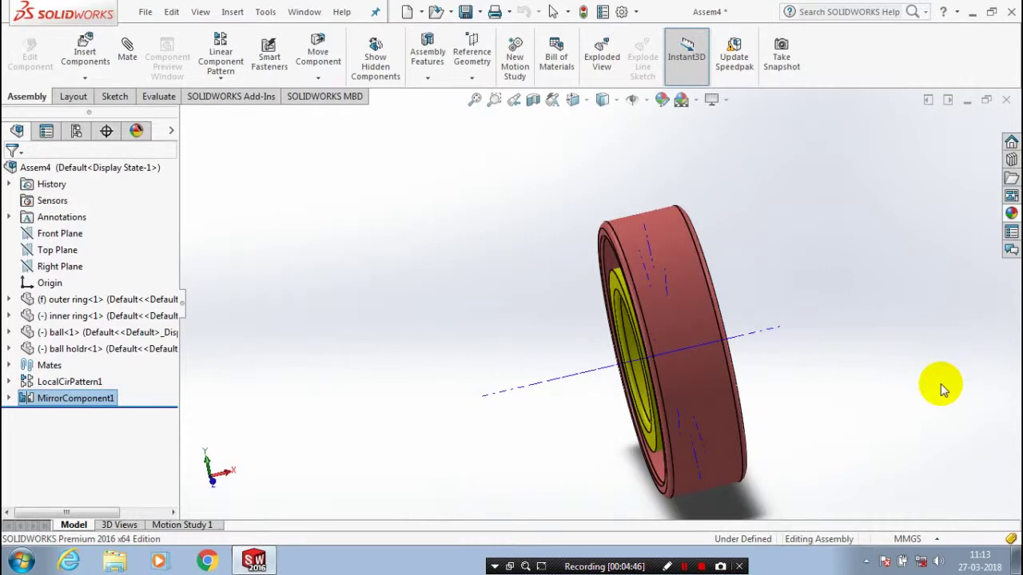
- Freely spin the inner ring, cage and balls with Rotate Component to verify the bearing turns
middle_click_drag(941, 383, 863, 444)
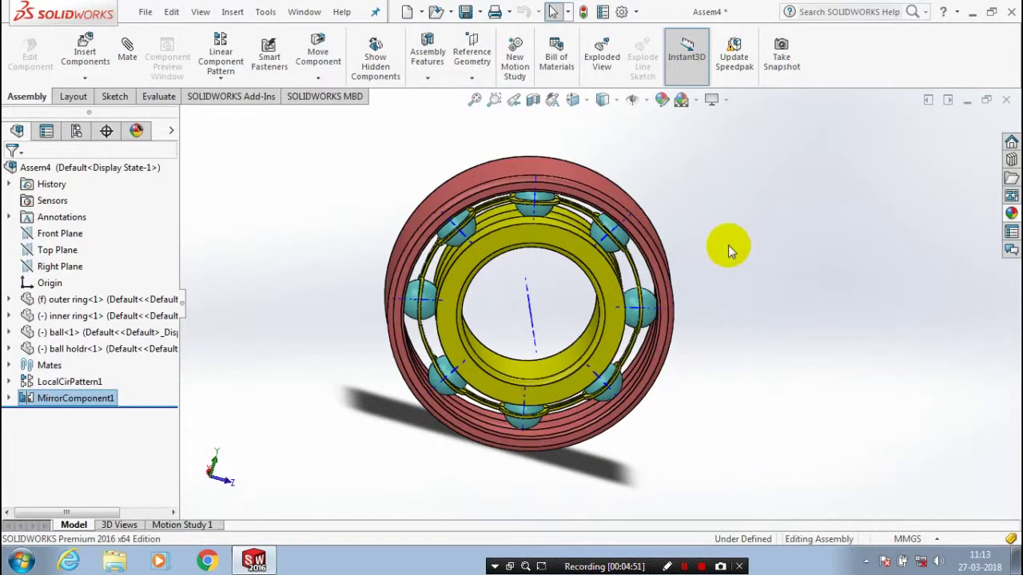
left_click(318, 79)
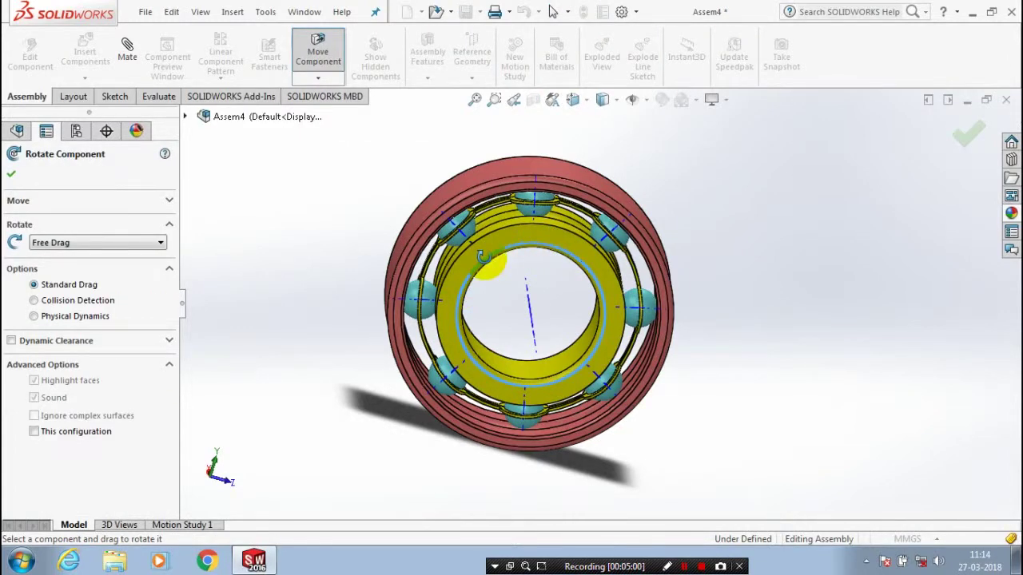
left_click_drag(483, 256, 569, 390)
left_click(569, 390)
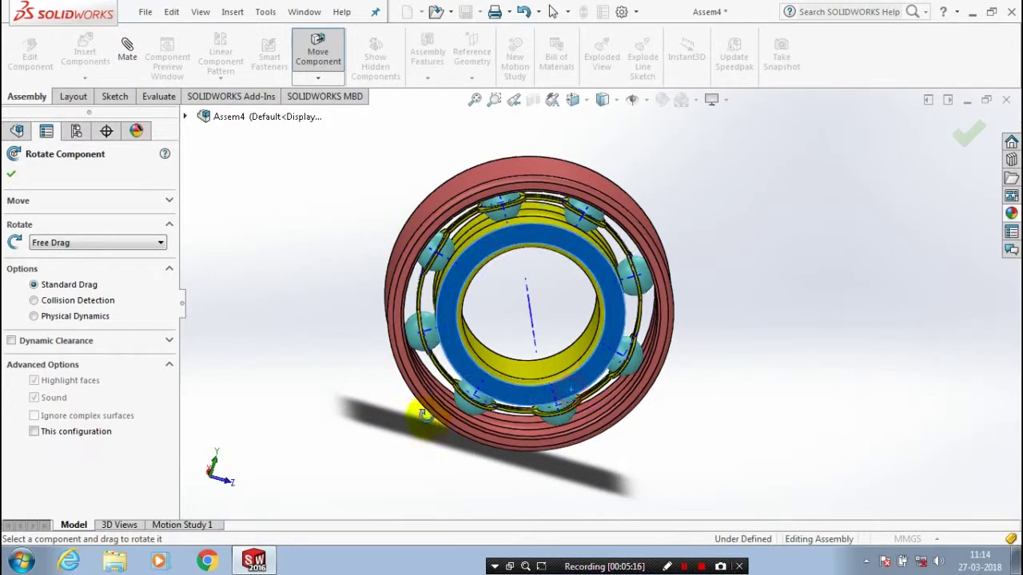
left_click(11, 173)
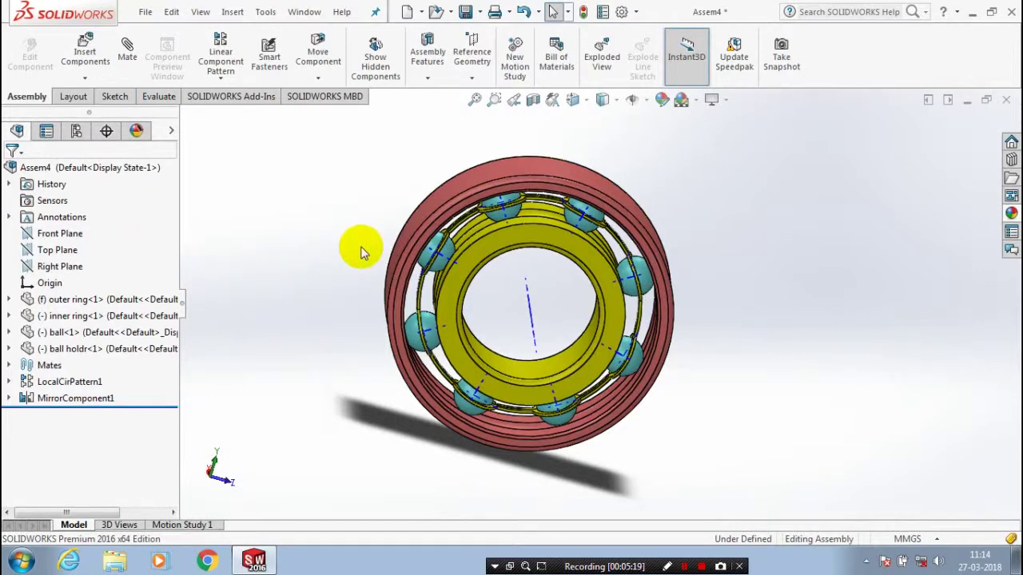
middle_click_drag(362, 253, 339, 214)
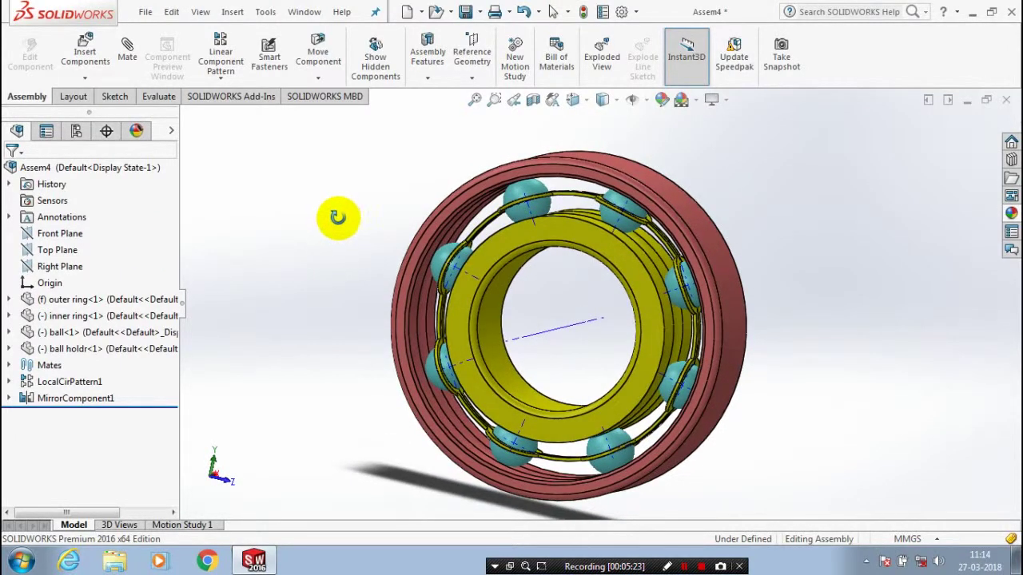